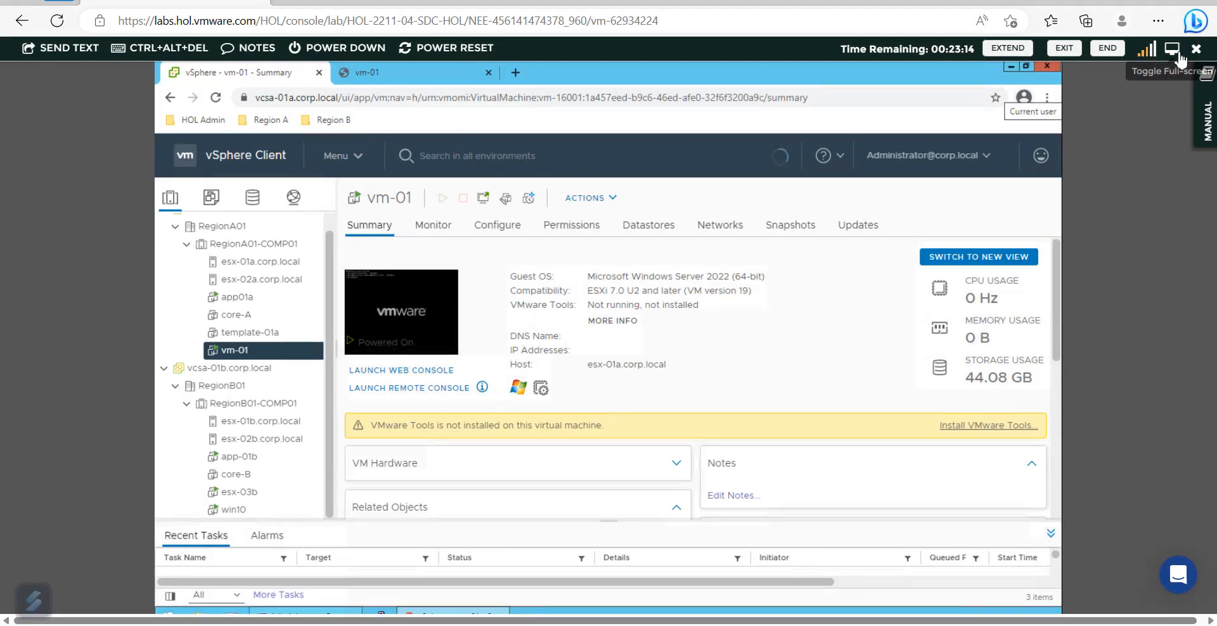
Step: Show the lab console full screen, examine the summaries of cluster RegionA01-COMP01 and host esx-01a.corp.local, and return to vm-01
{"action": "left_click", "coordinate": [1176, 57]}
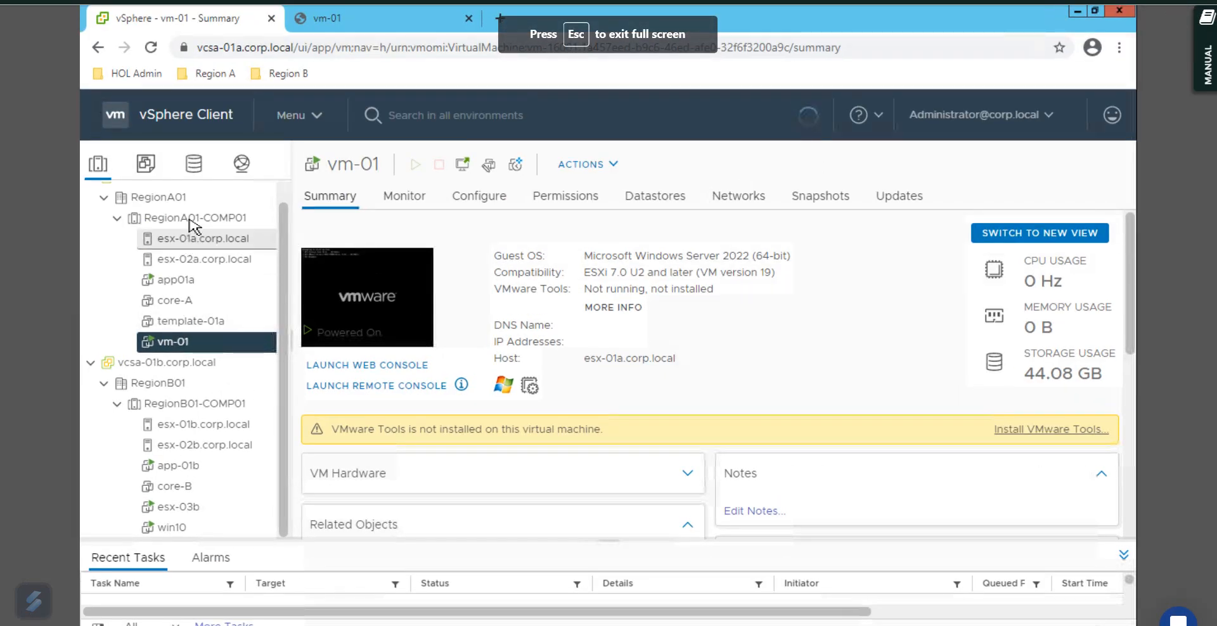
{"action": "left_click", "coordinate": [193, 220]}
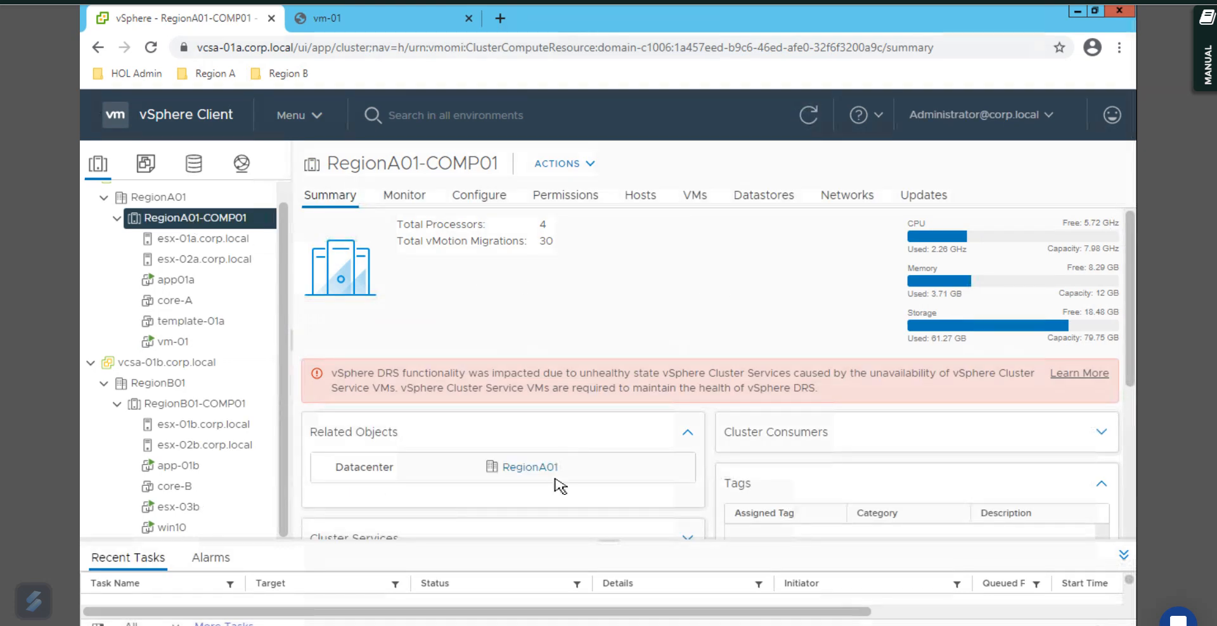
{"action": "left_click_drag", "start_coordinate": [573, 474], "coordinate": [472, 469]}
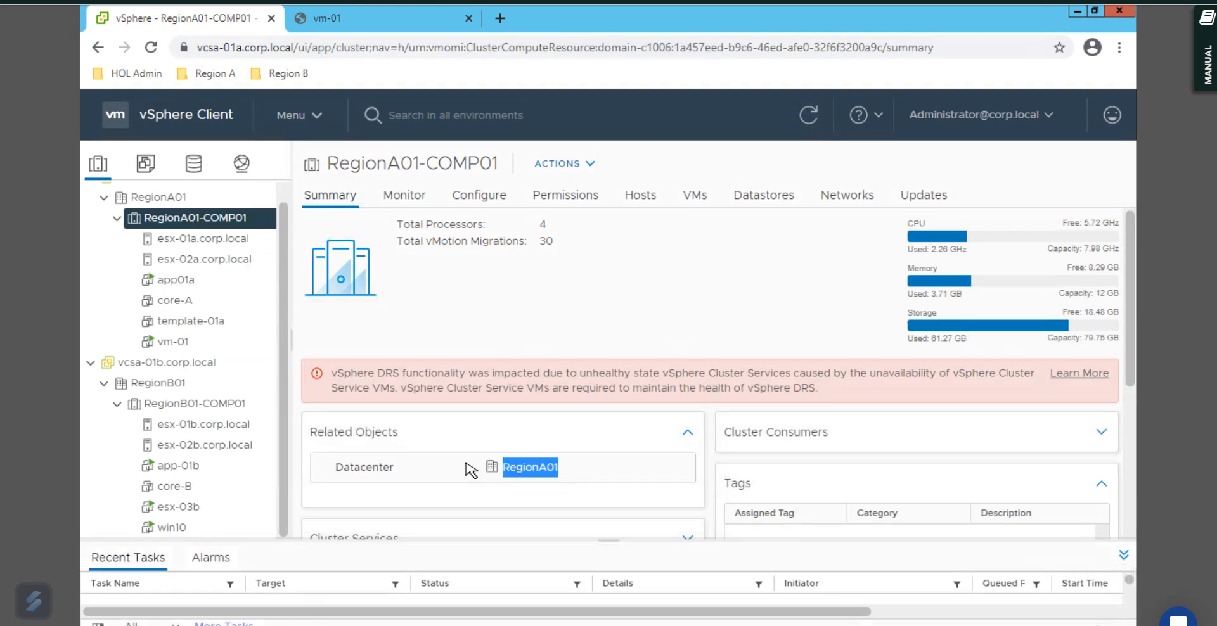
{"action": "scroll", "coordinate": [470, 470], "scroll_direction": "down", "scroll_amount": 4}
{"action": "left_click", "coordinate": [462, 459]}
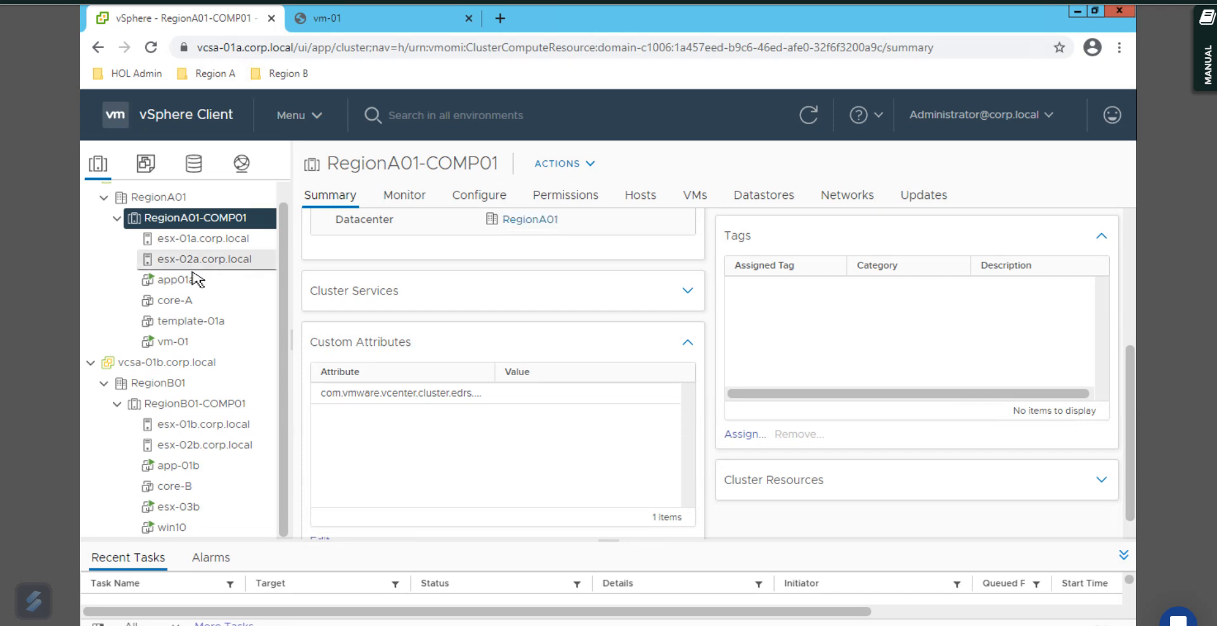
{"action": "left_click", "coordinate": [206, 243]}
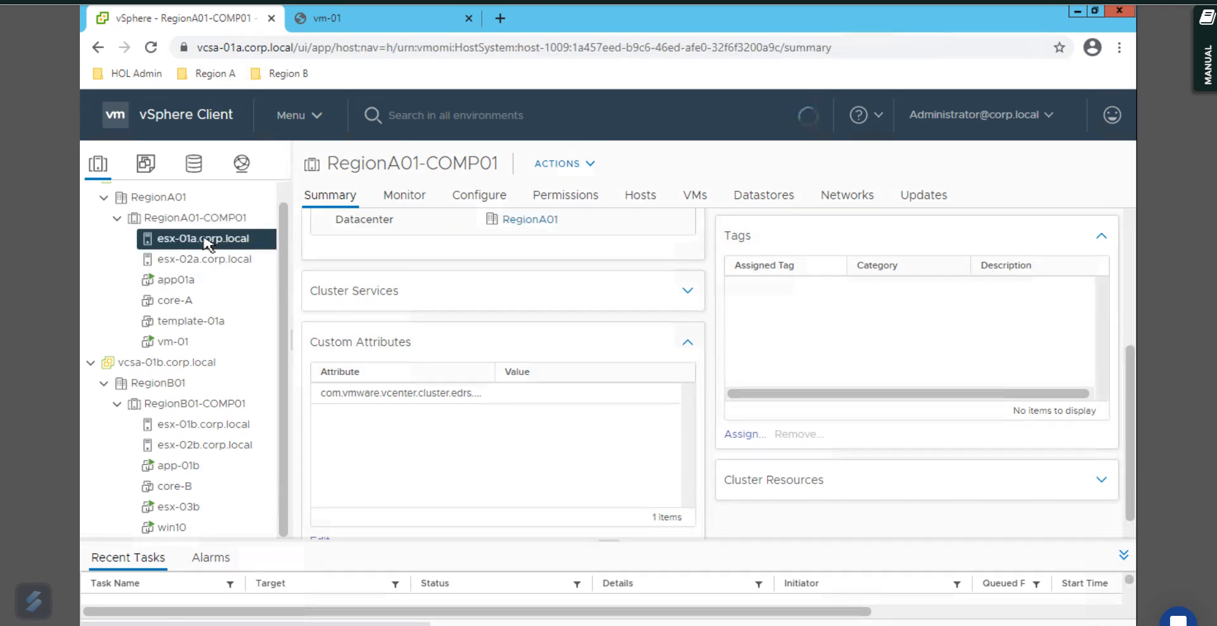
{"action": "left_click", "coordinate": [172, 343]}
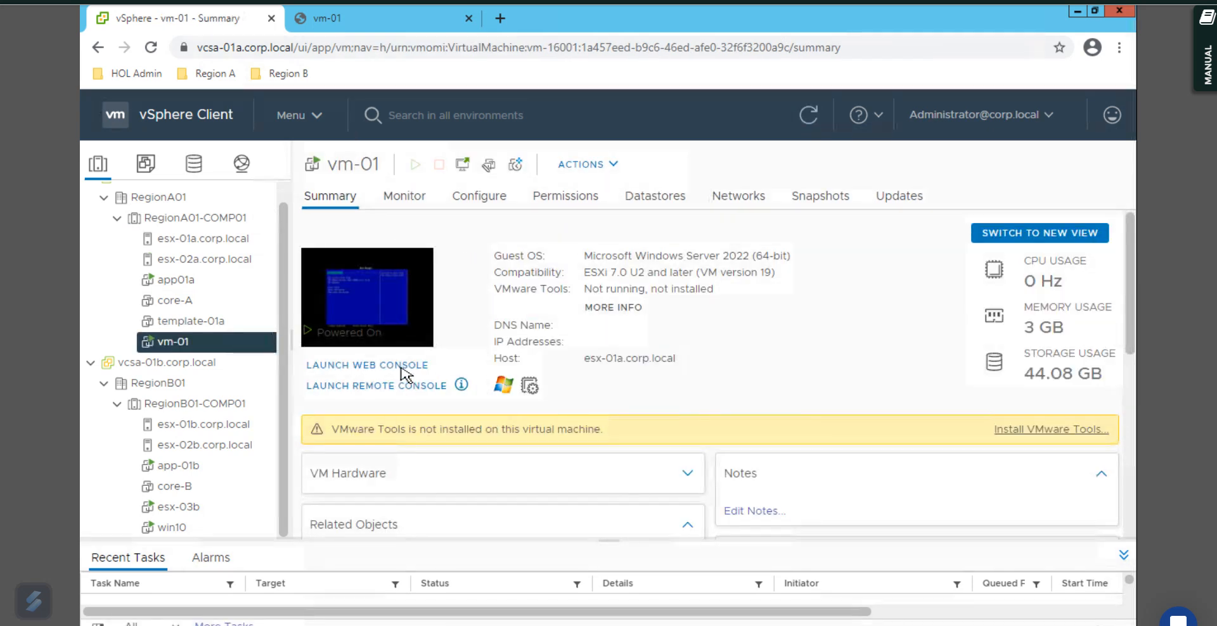
Step: Replace the old vm-01 console with a newly launched web console and boot the VM normally from its Boot Manager
{"action": "scroll", "coordinate": [407, 374], "scroll_direction": "down", "scroll_amount": 1}
{"action": "left_click", "coordinate": [469, 17]}
{"action": "scroll", "coordinate": [473, 356], "scroll_direction": "up", "scroll_amount": 1}
{"action": "left_click", "coordinate": [403, 366]}
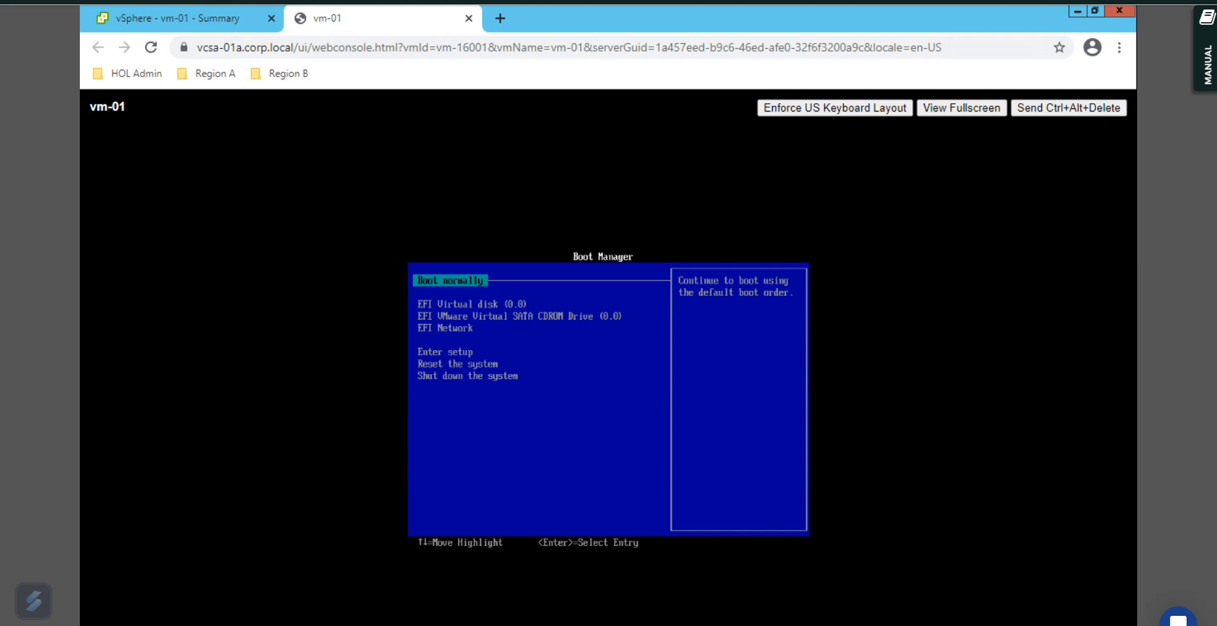
{"action": "key", "text": "Down"}
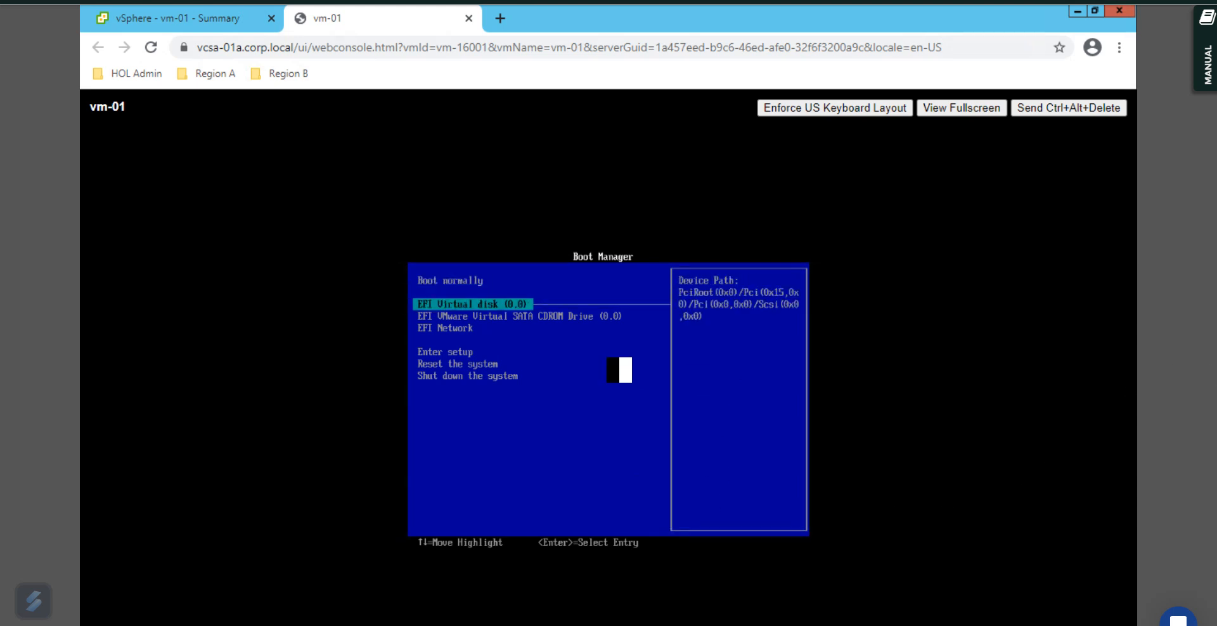
{"action": "key", "text": "Up"}
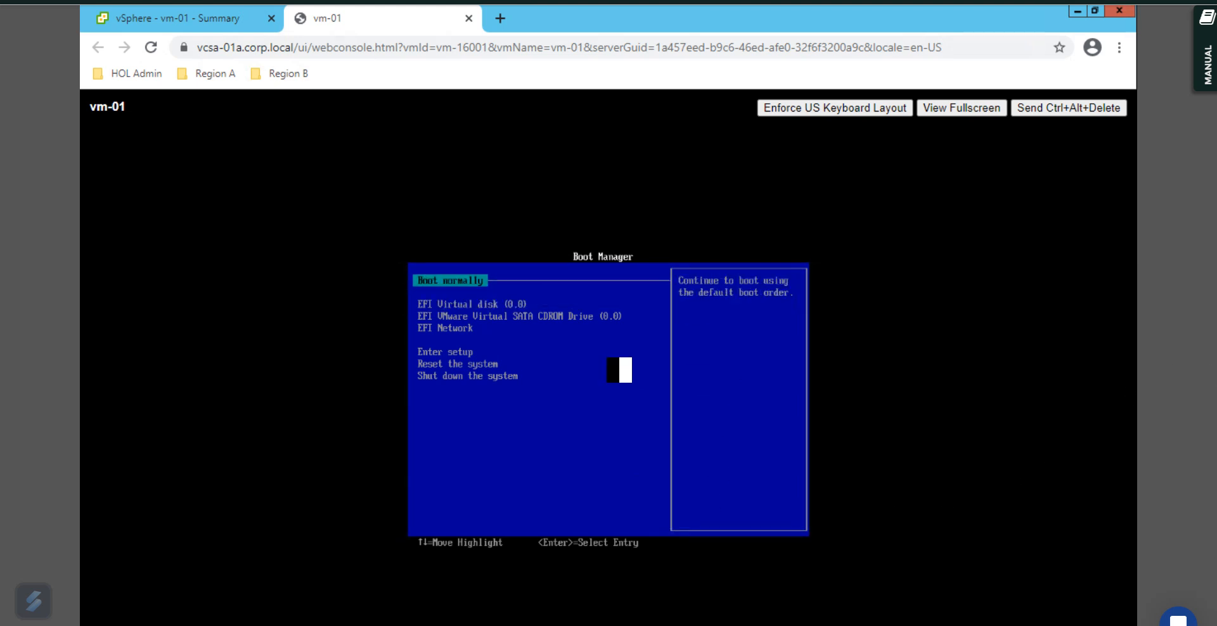
{"action": "key", "text": "Return"}
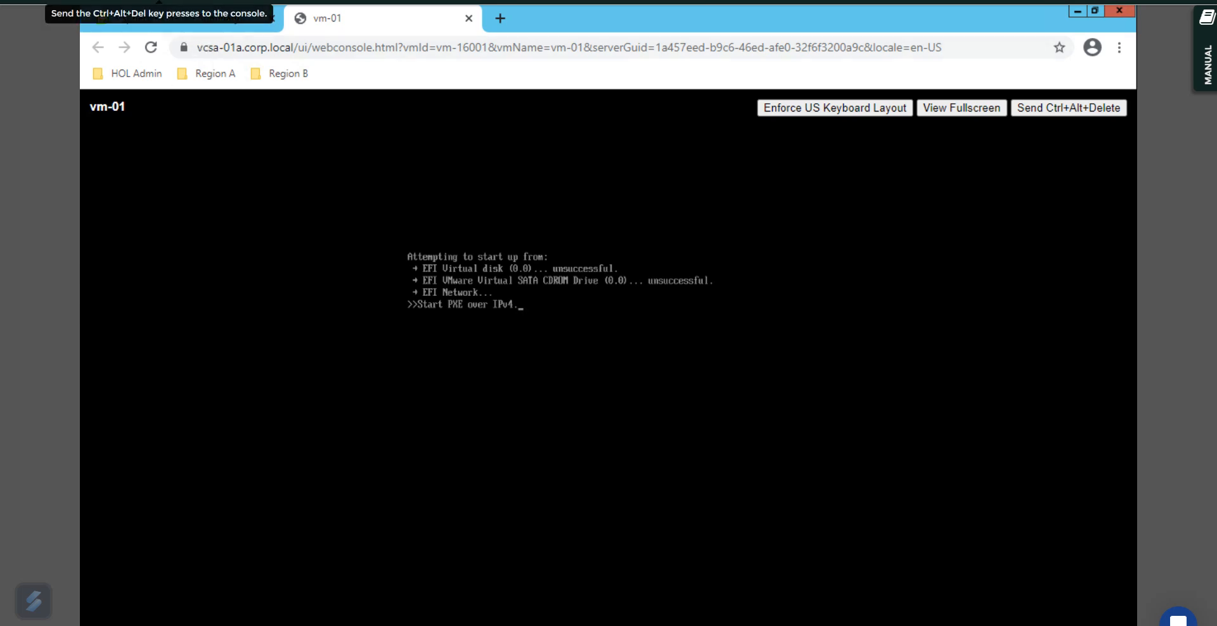
Step: Close the vm-01 web console, power off the virtual machine and refresh its summary page
{"action": "left_click", "coordinate": [215, 32]}
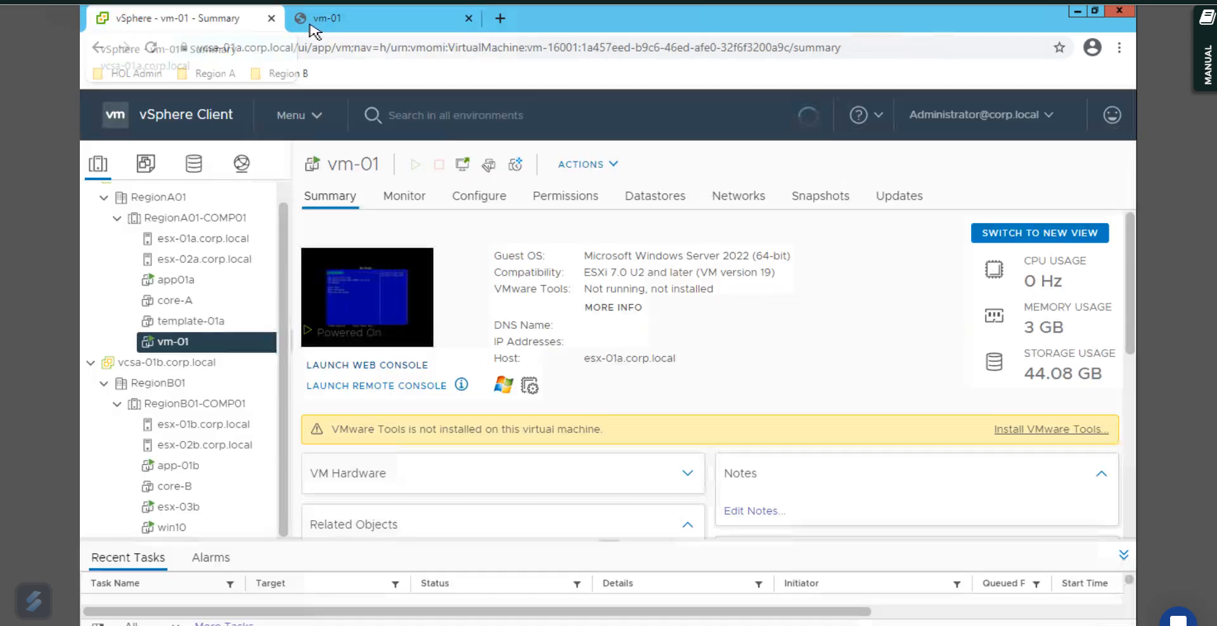
{"action": "left_click", "coordinate": [350, 26]}
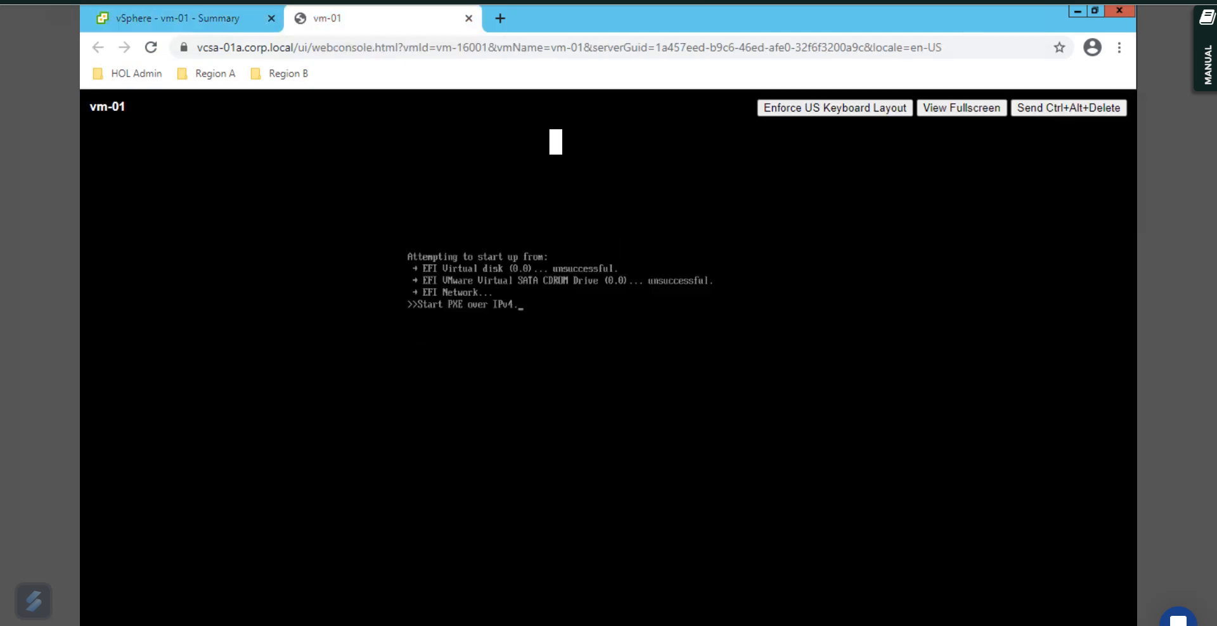
{"action": "left_click", "coordinate": [468, 19]}
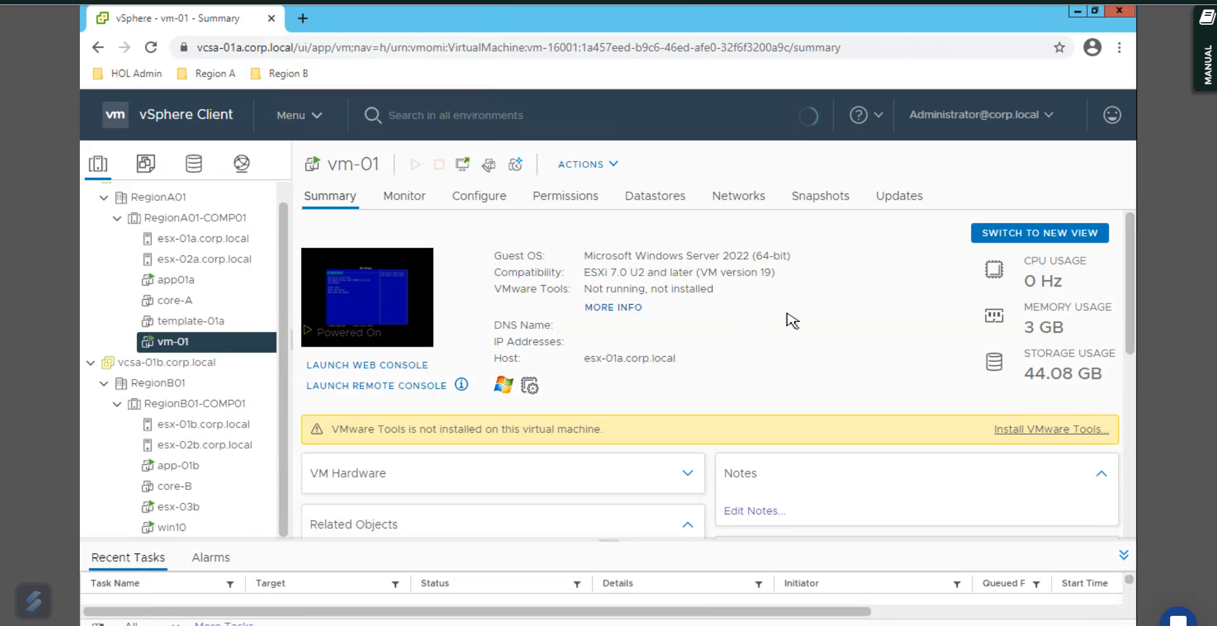
{"action": "left_click", "coordinate": [613, 166]}
{"action": "mouse_move", "coordinate": [612, 135]}
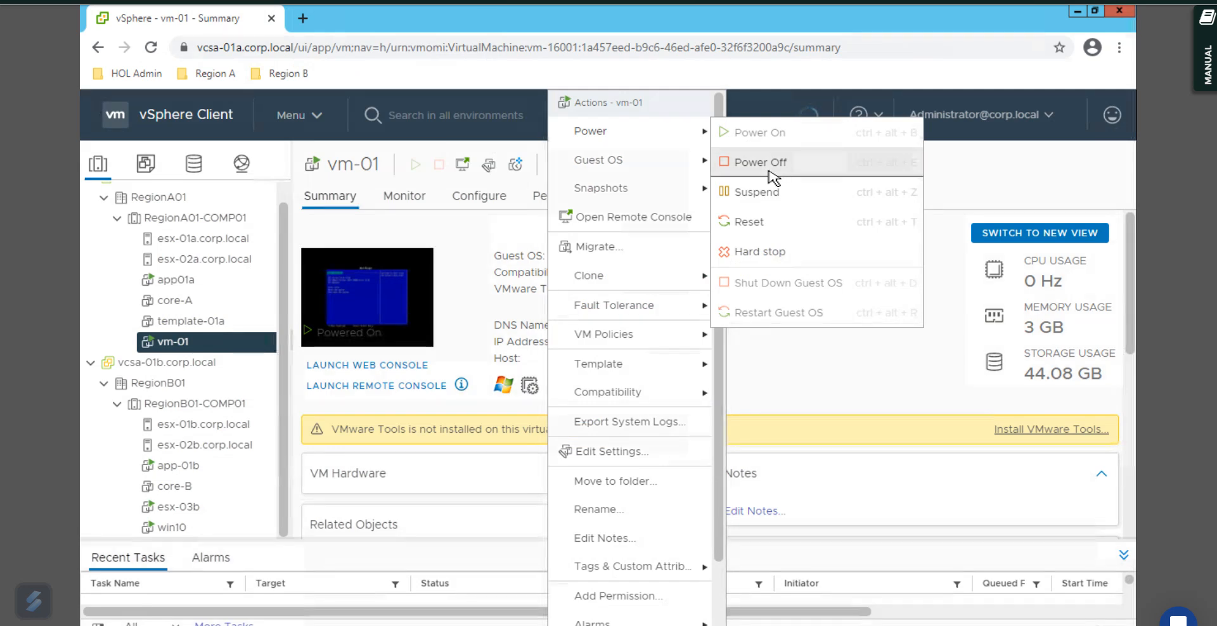
{"action": "left_click", "coordinate": [760, 162]}
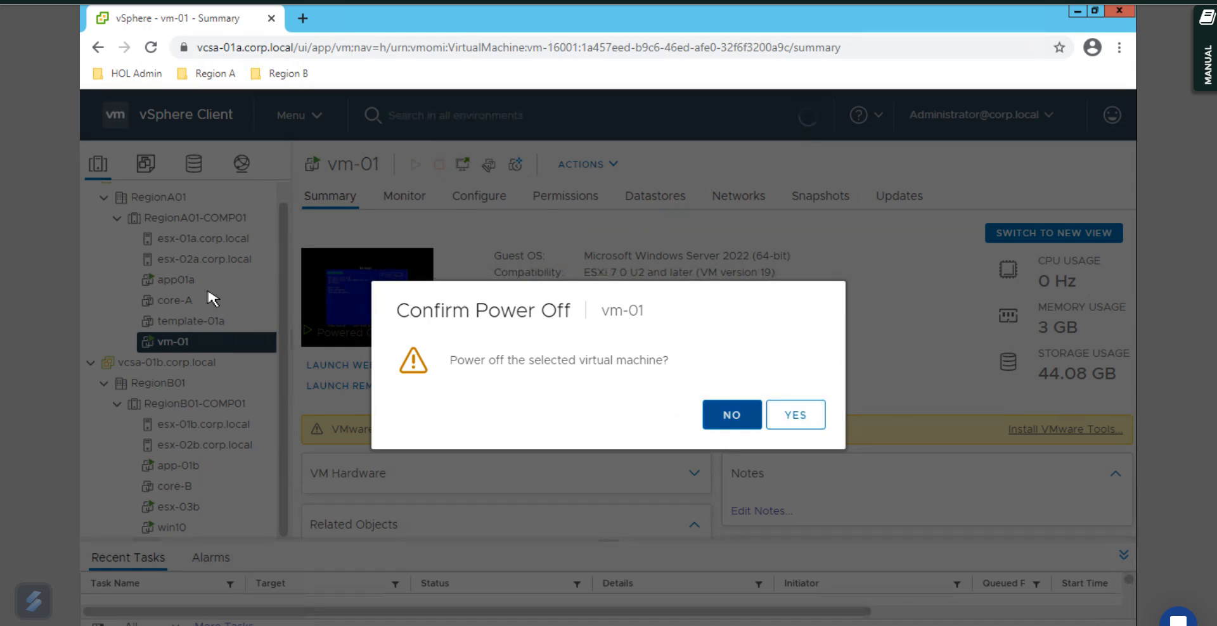
{"action": "left_click", "coordinate": [796, 416]}
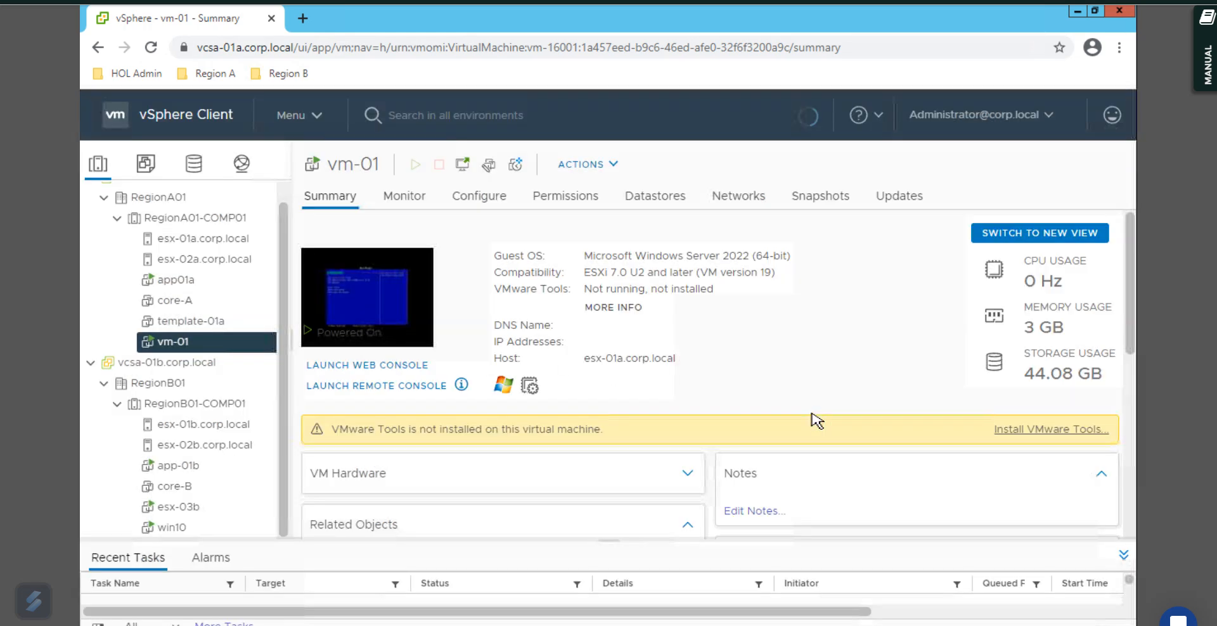
{"action": "left_click", "coordinate": [152, 53]}
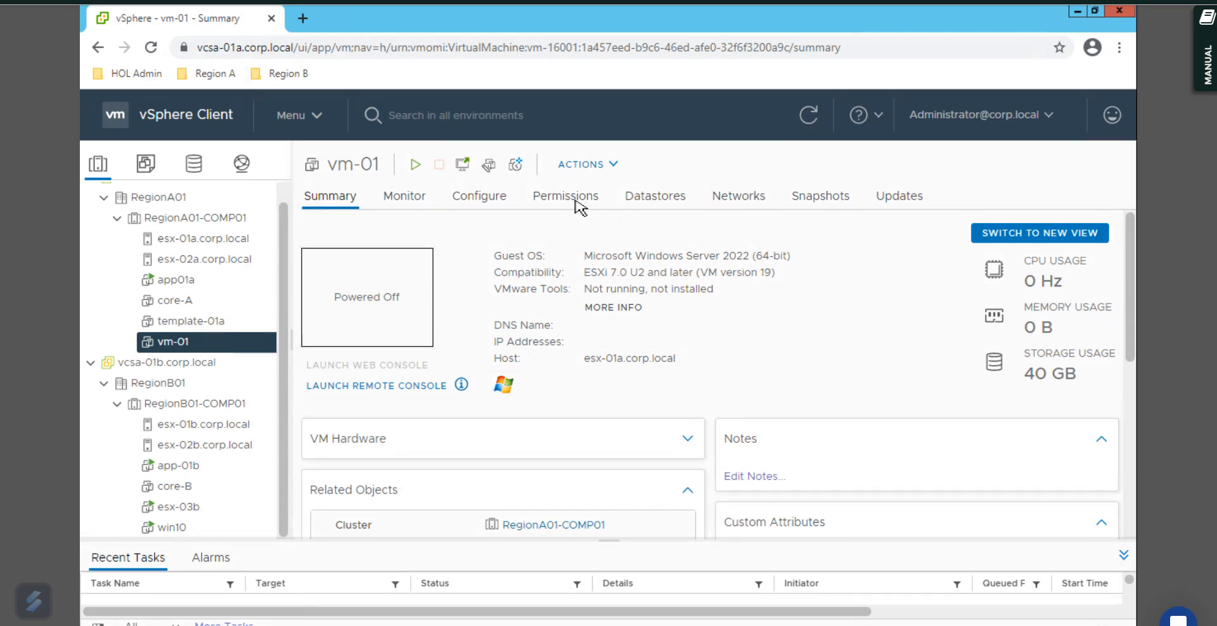
Step: Change the boot firmware of vm-01 to BIOS in its VM settings, dismiss the firmware warning and save
{"action": "left_click", "coordinate": [620, 167]}
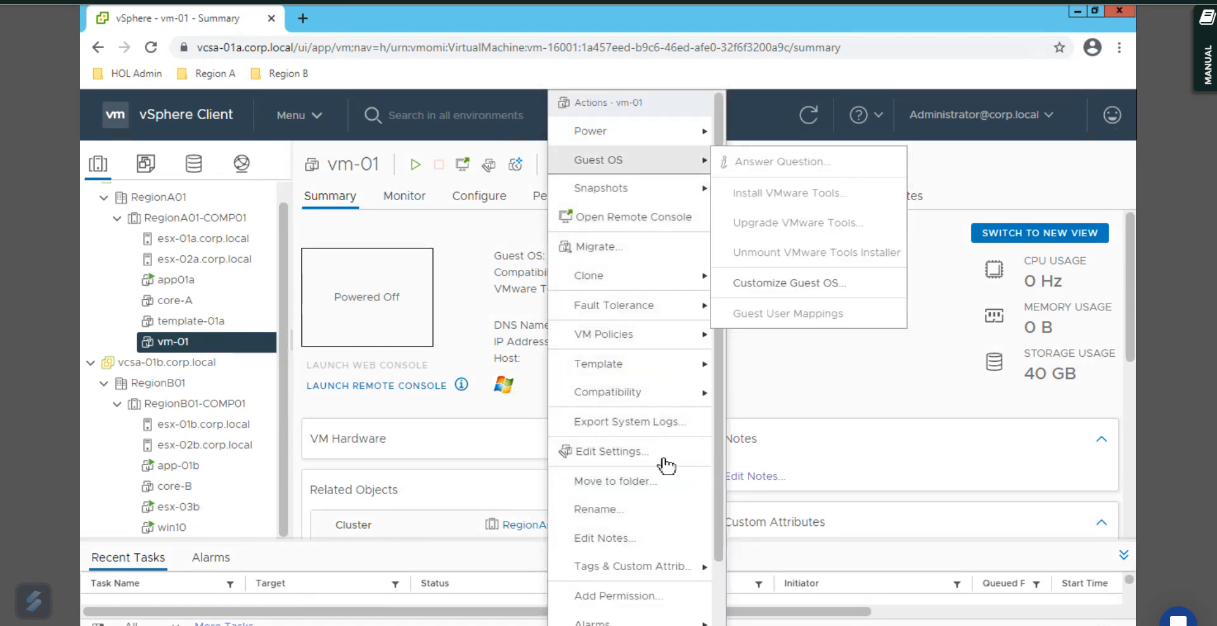
{"action": "left_click", "coordinate": [637, 451]}
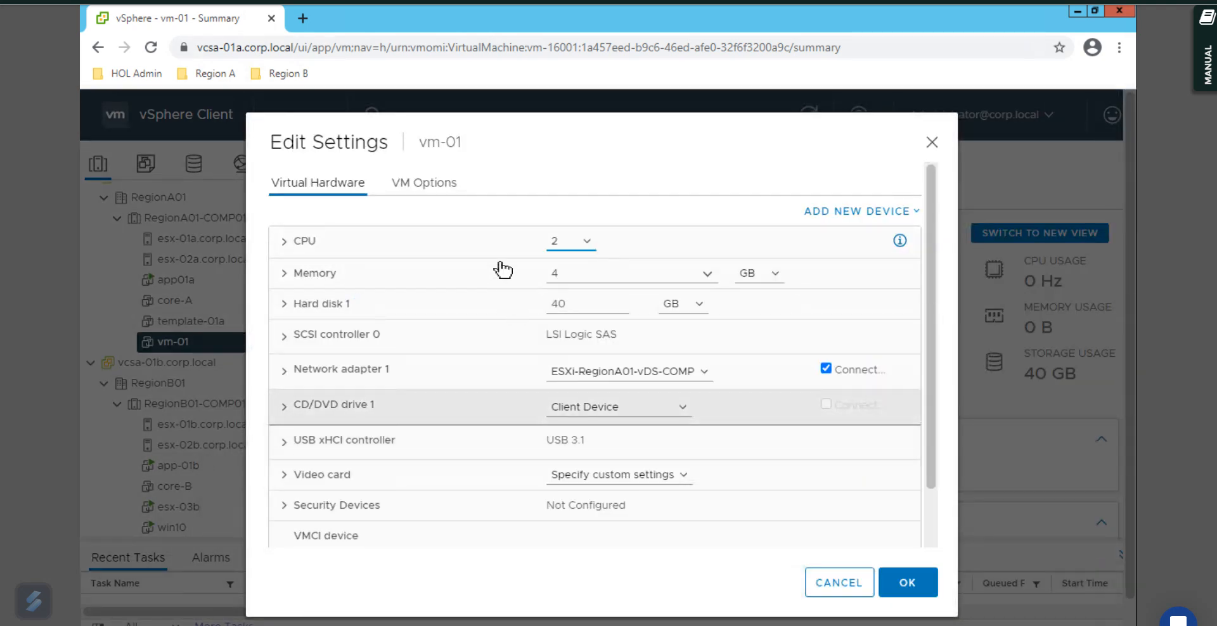
{"action": "left_click", "coordinate": [453, 185]}
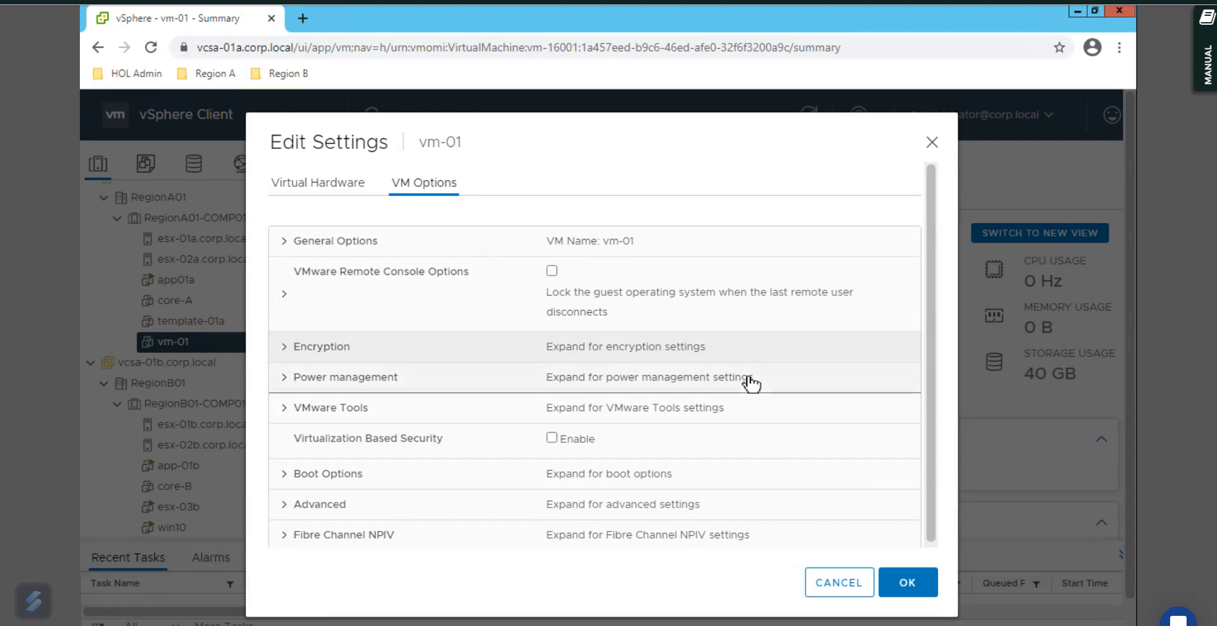
{"action": "scroll", "coordinate": [673, 418], "scroll_direction": "down", "scroll_amount": 1}
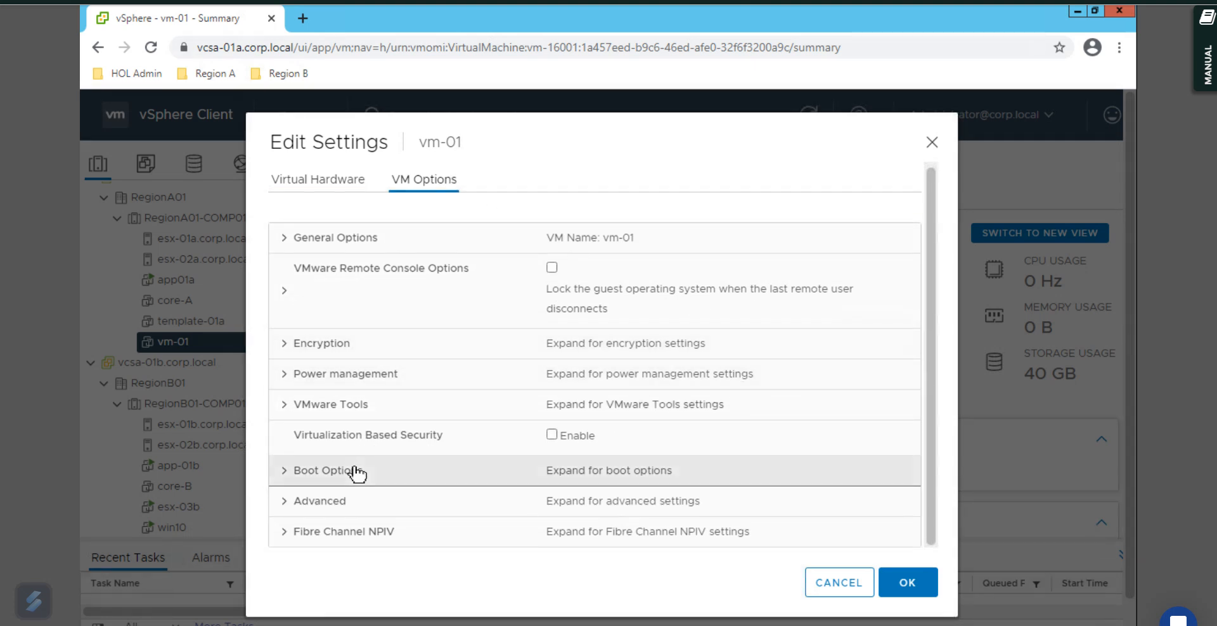
{"action": "left_click", "coordinate": [374, 471]}
{"action": "scroll", "coordinate": [596, 475], "scroll_direction": "down", "scroll_amount": 3}
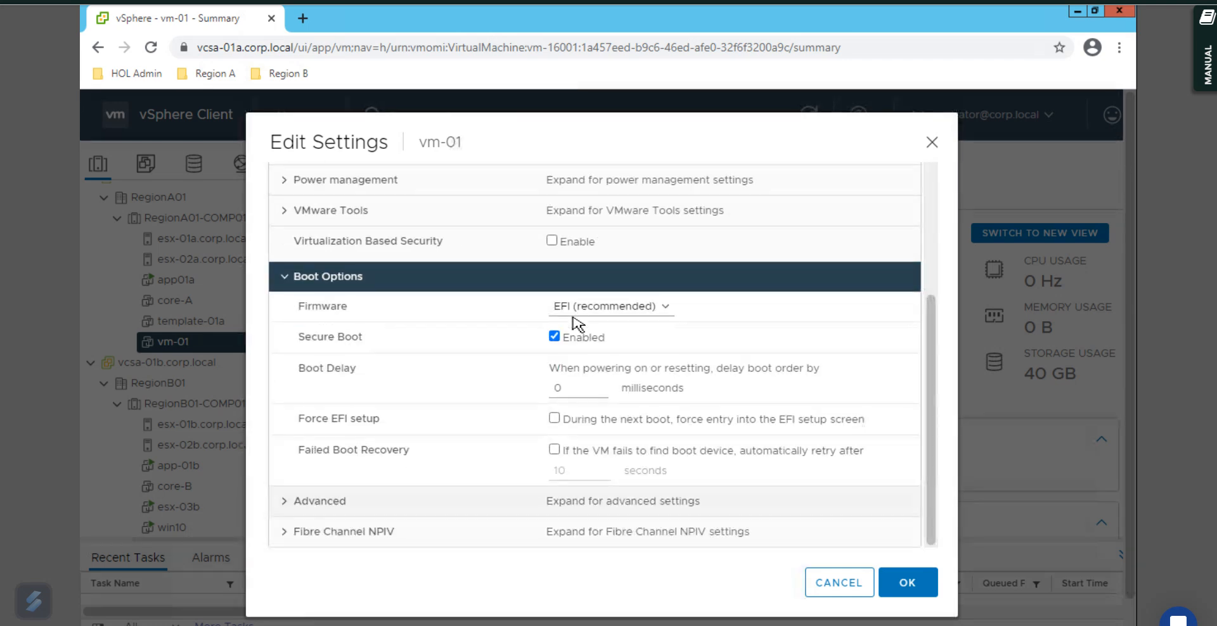
{"action": "left_click", "coordinate": [671, 317]}
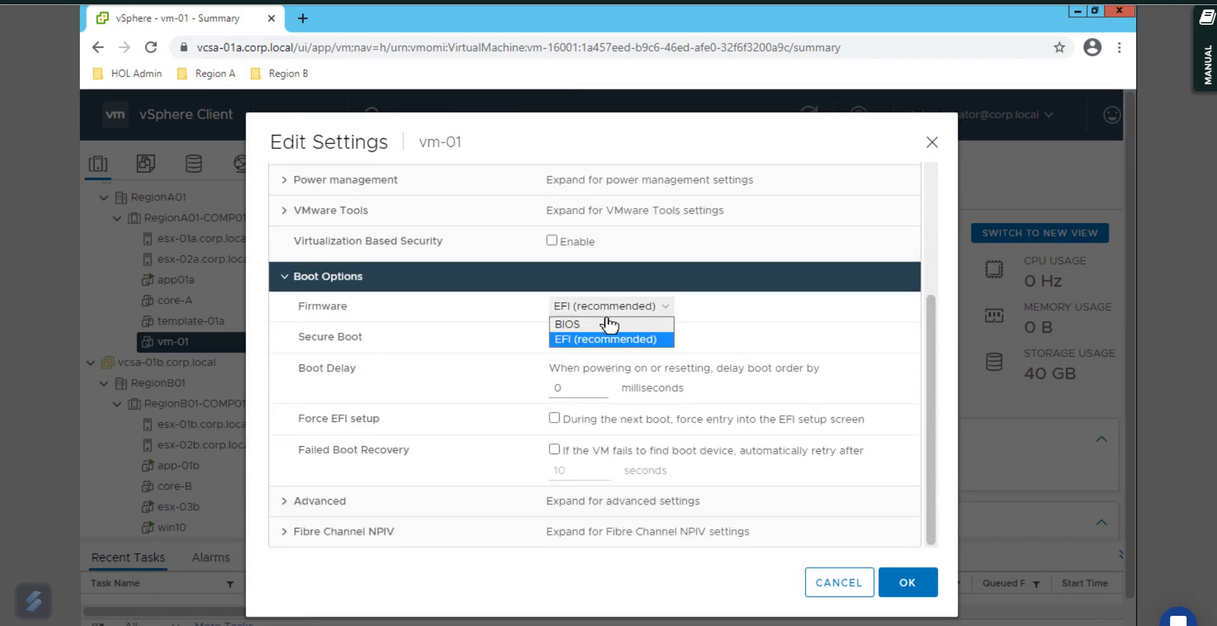
{"action": "left_click", "coordinate": [574, 328]}
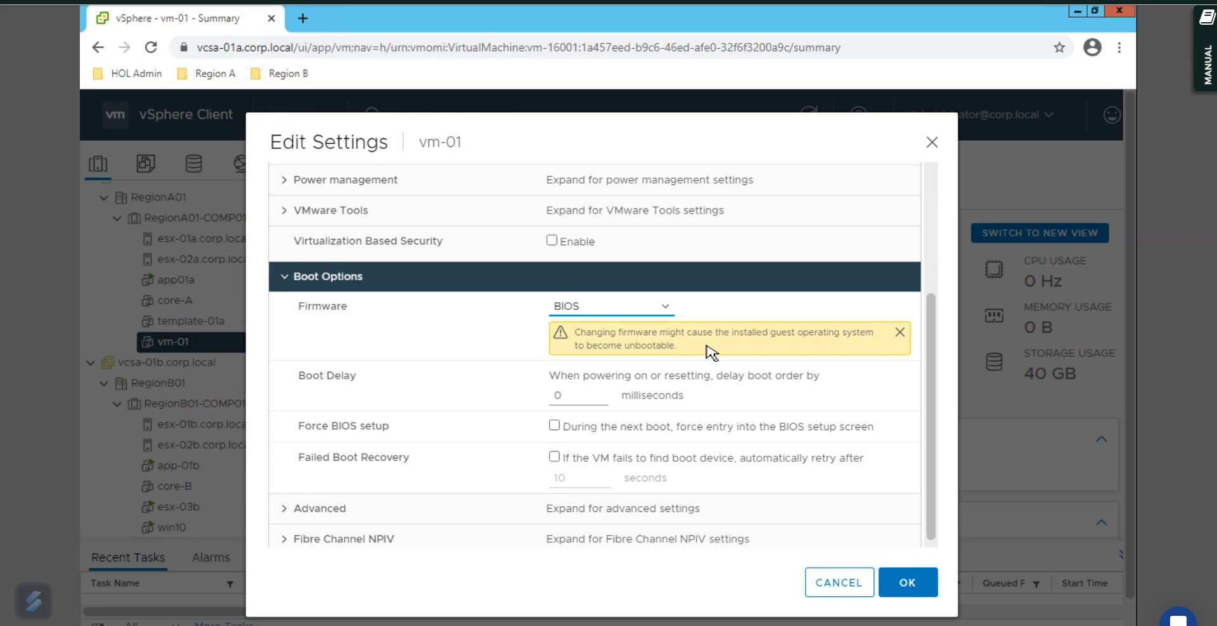
{"action": "left_click", "coordinate": [901, 334]}
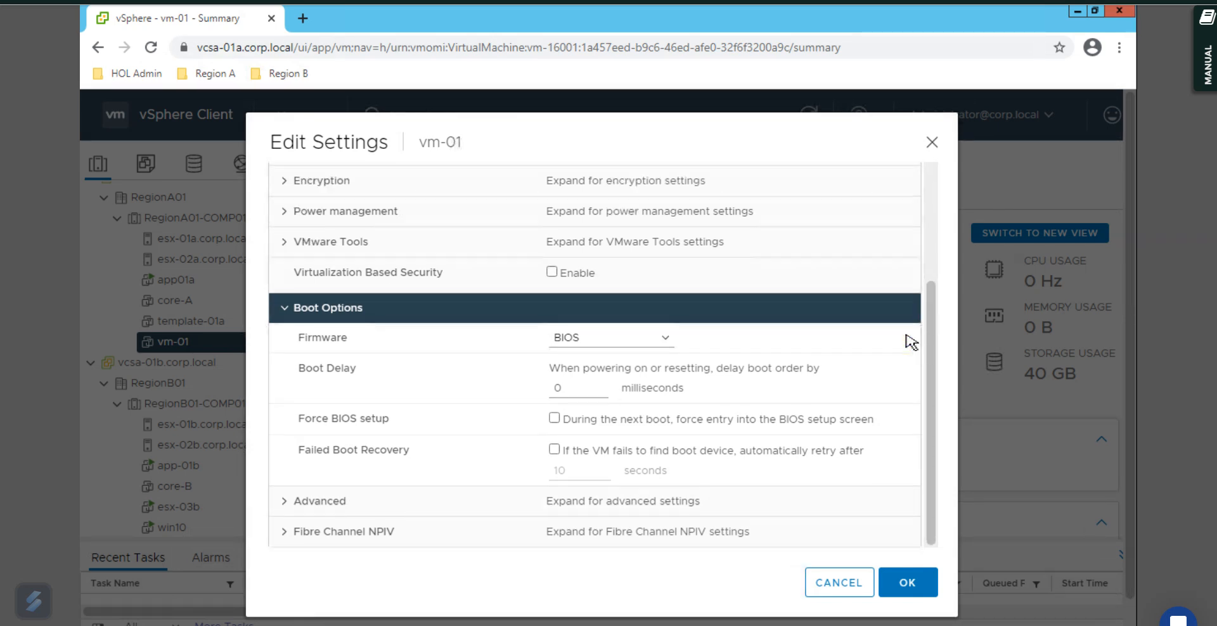
{"action": "left_click", "coordinate": [907, 583]}
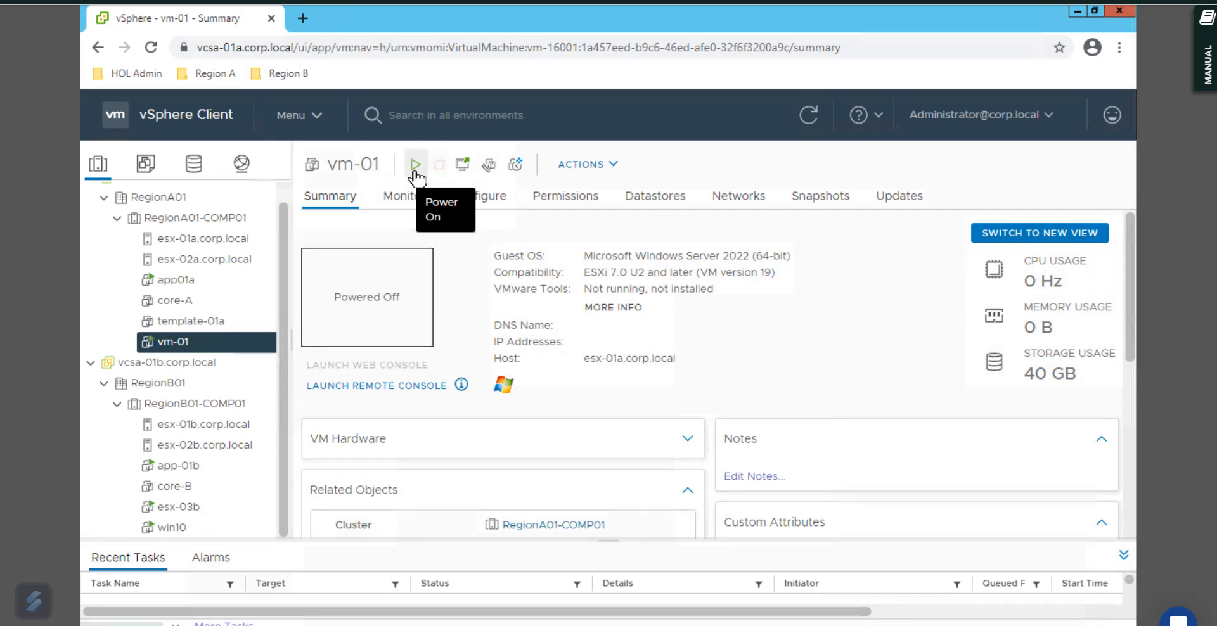
Step: Power on vm-01 and launch its web console to watch the boot, checking the VM's summary page in between
{"action": "left_click", "coordinate": [416, 165]}
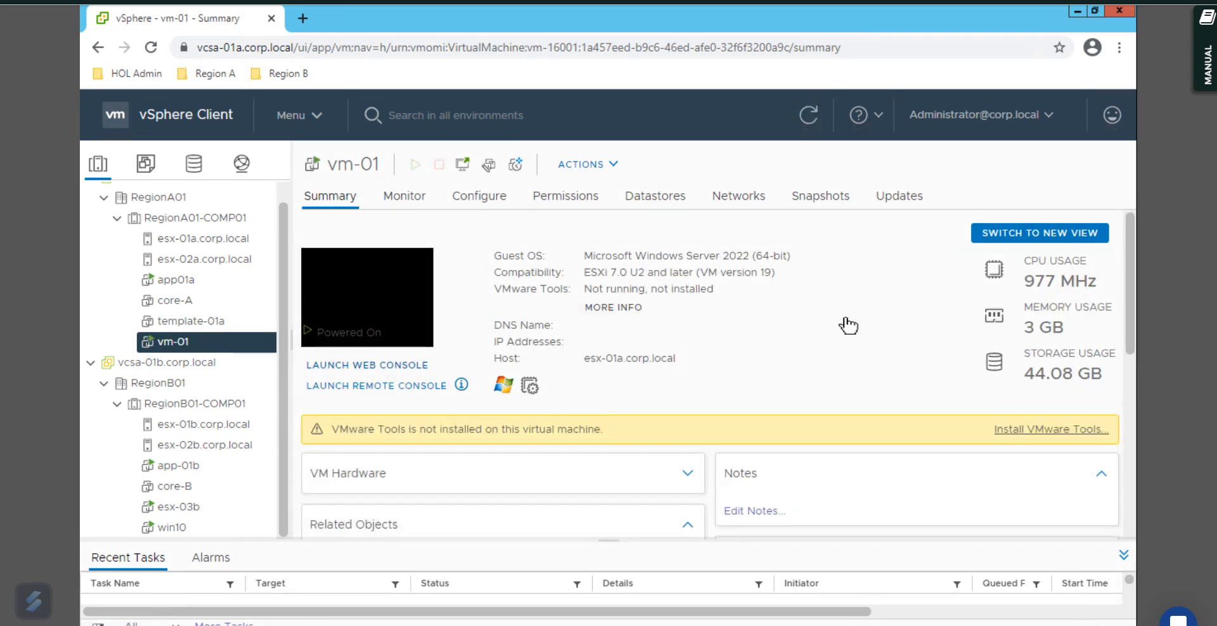
{"action": "left_click", "coordinate": [151, 48]}
{"action": "left_click", "coordinate": [415, 368]}
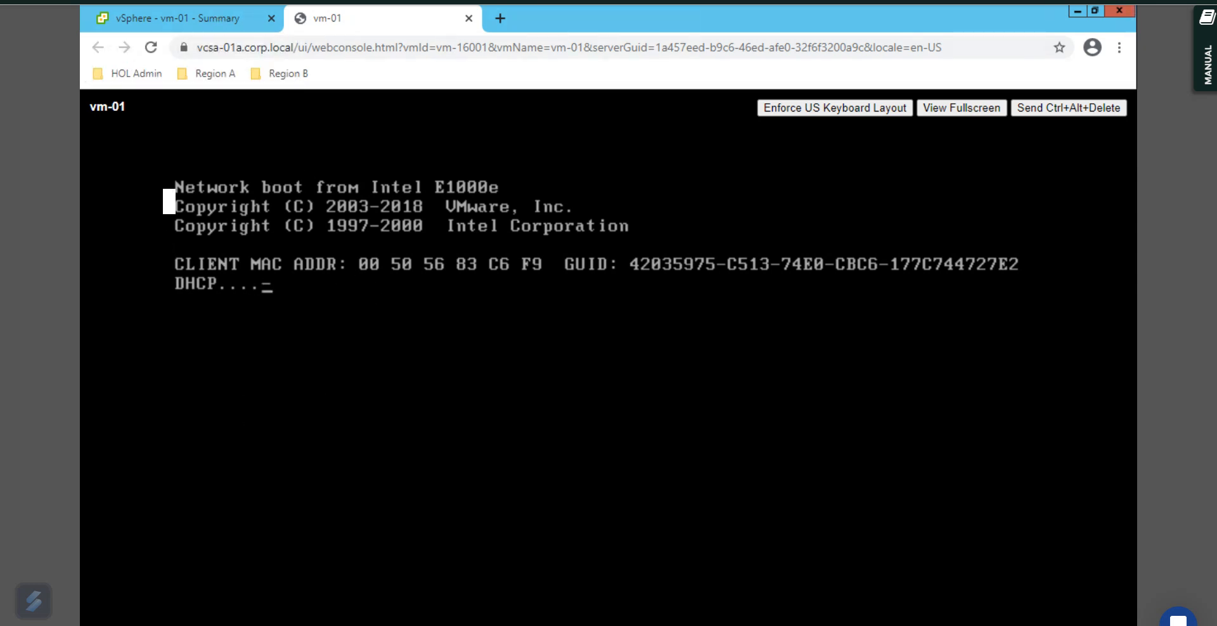
{"action": "left_click", "coordinate": [184, 25]}
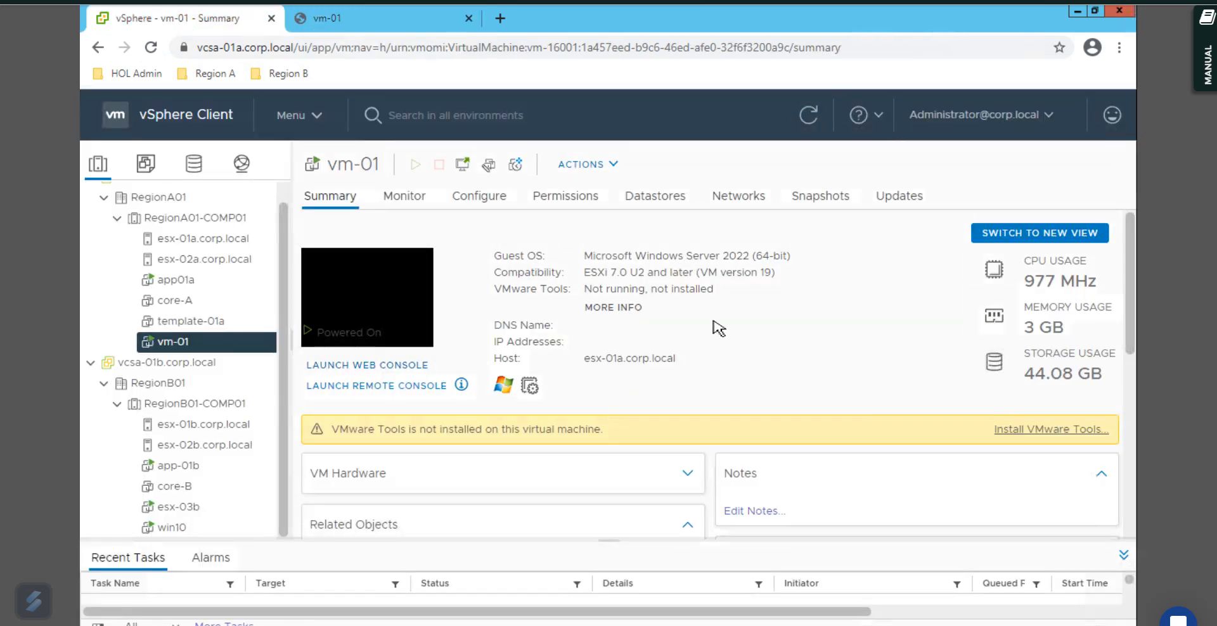
{"action": "scroll", "coordinate": [1042, 437], "scroll_direction": "down", "scroll_amount": 5}
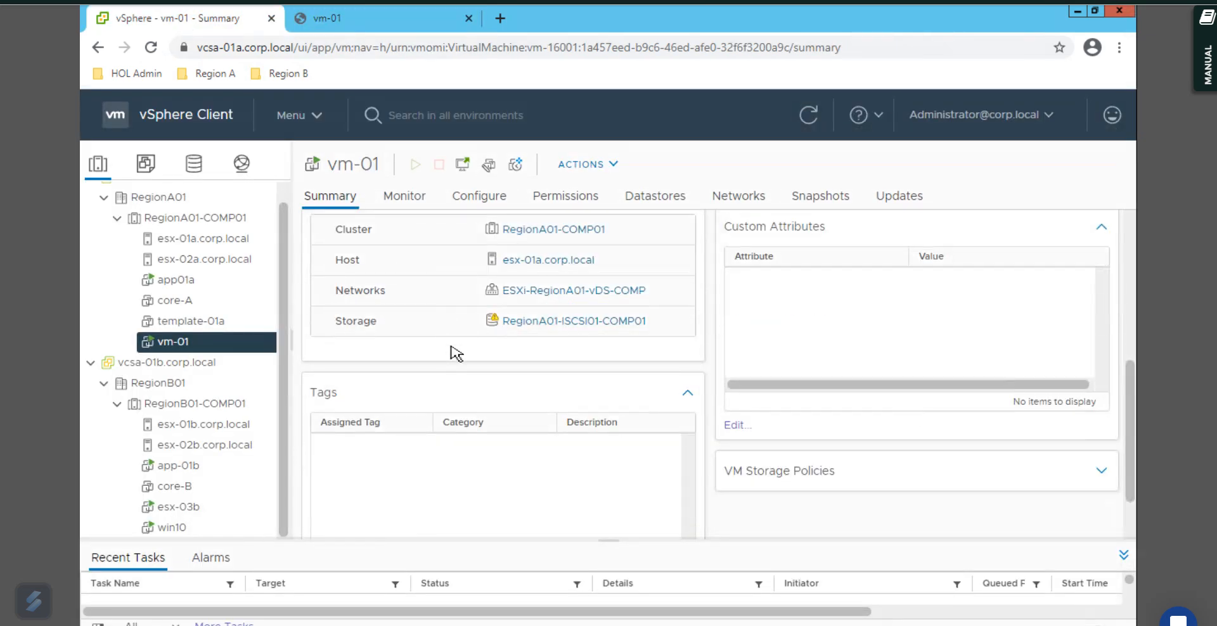
{"action": "scroll", "coordinate": [454, 353], "scroll_direction": "up", "scroll_amount": 5}
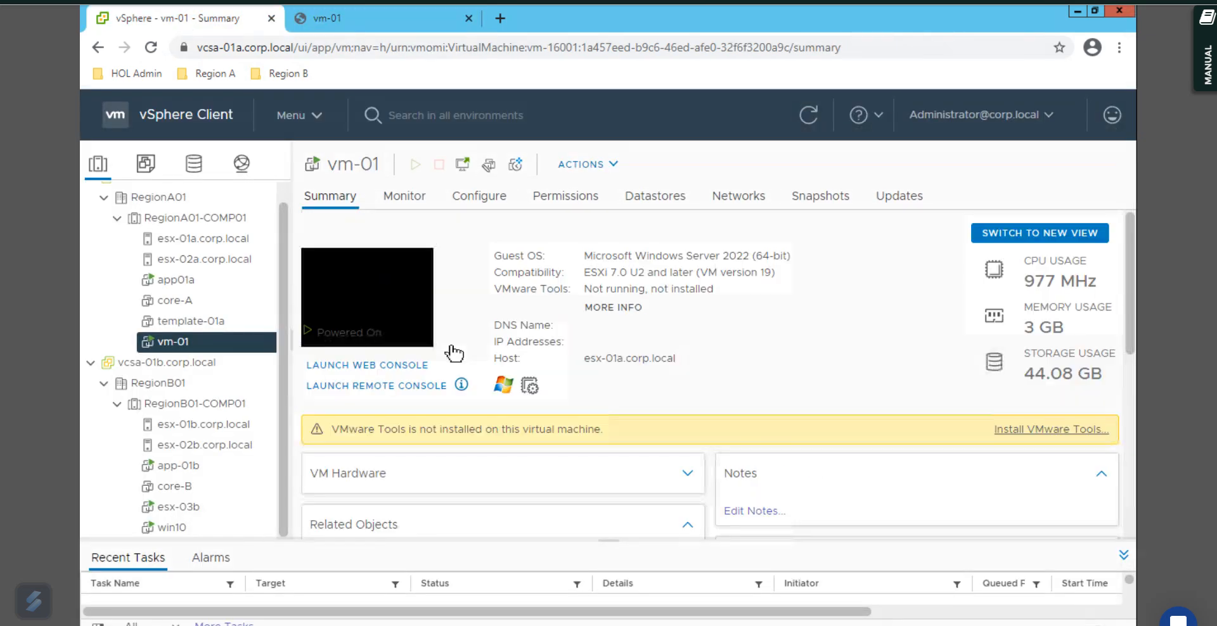
{"action": "left_click", "coordinate": [398, 24]}
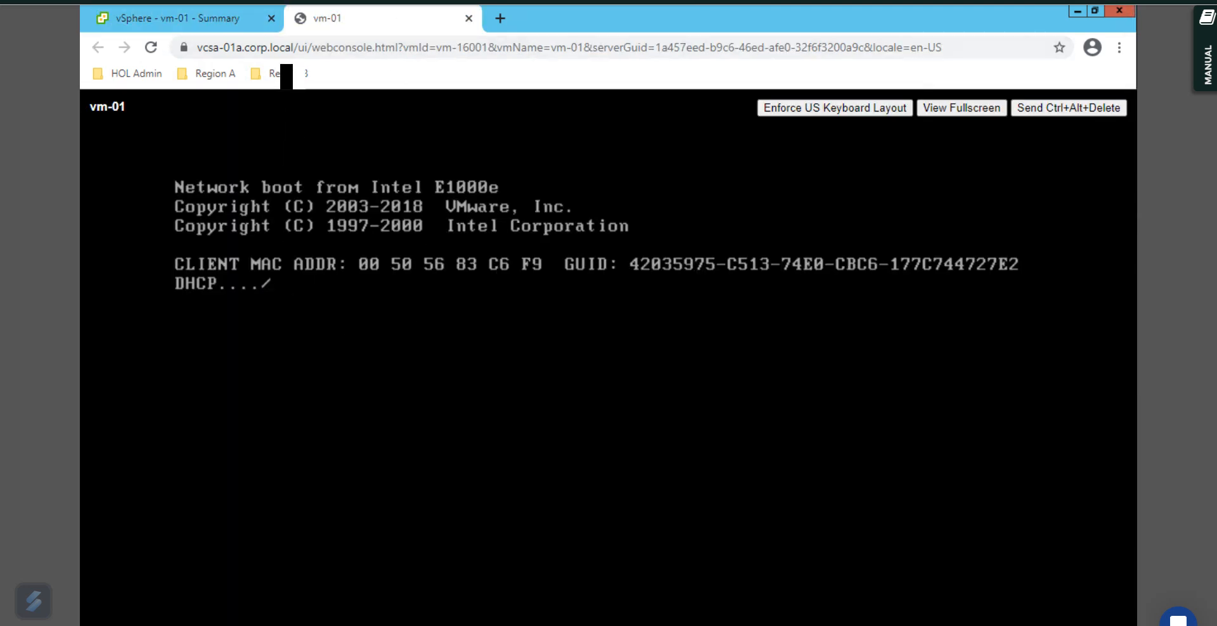
Step: Power off vm-01 from its summary page, confirm the shutdown, and check the open web console
{"action": "left_click", "coordinate": [199, 28]}
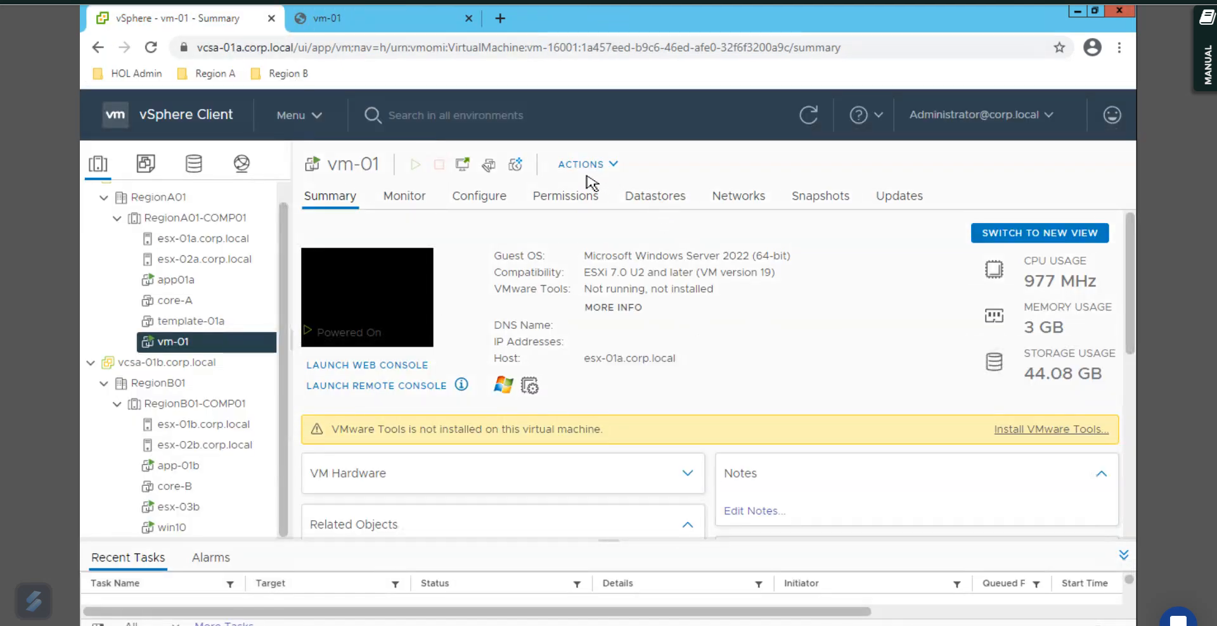
{"action": "left_click", "coordinate": [614, 165]}
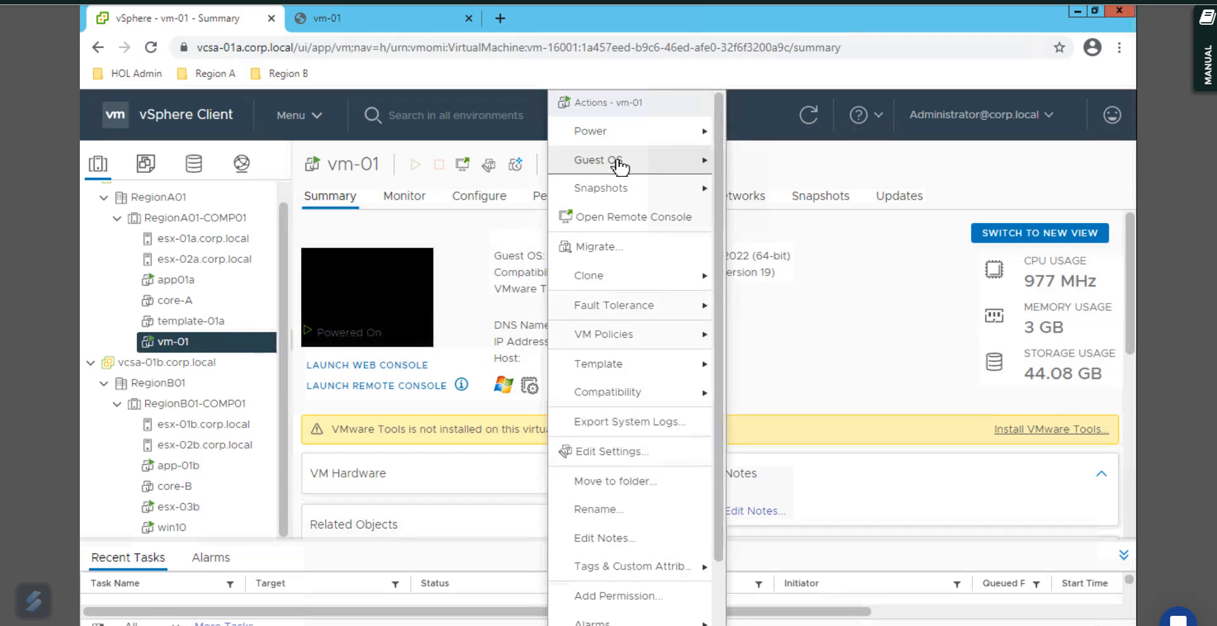
{"action": "mouse_move", "coordinate": [618, 134]}
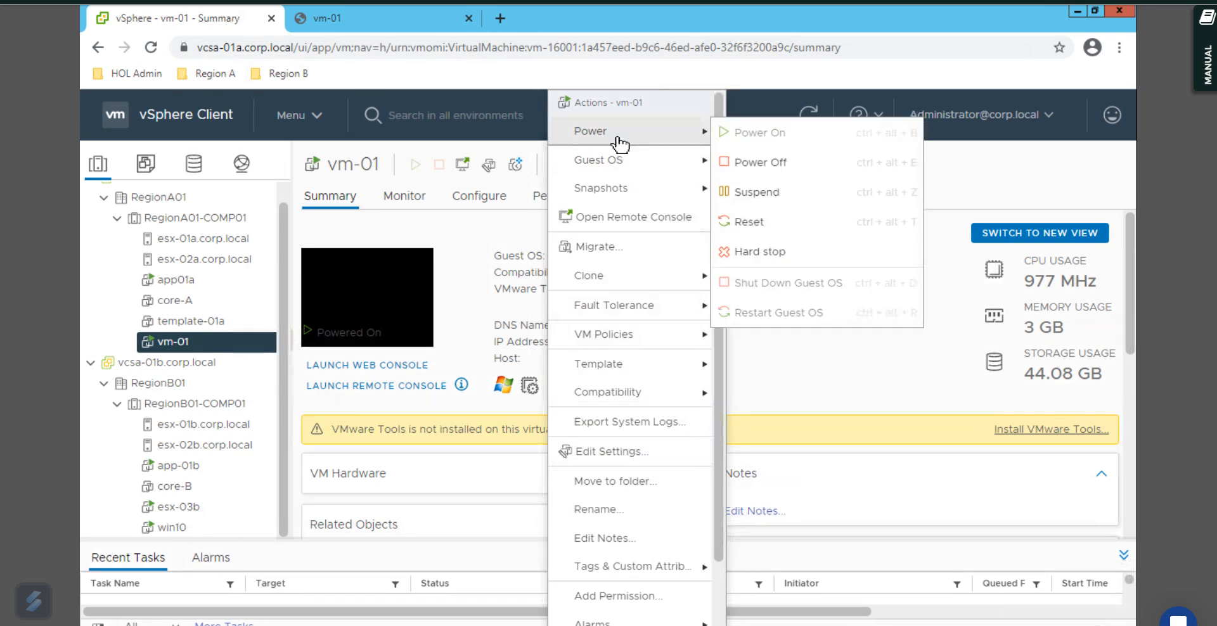
{"action": "left_click", "coordinate": [761, 162]}
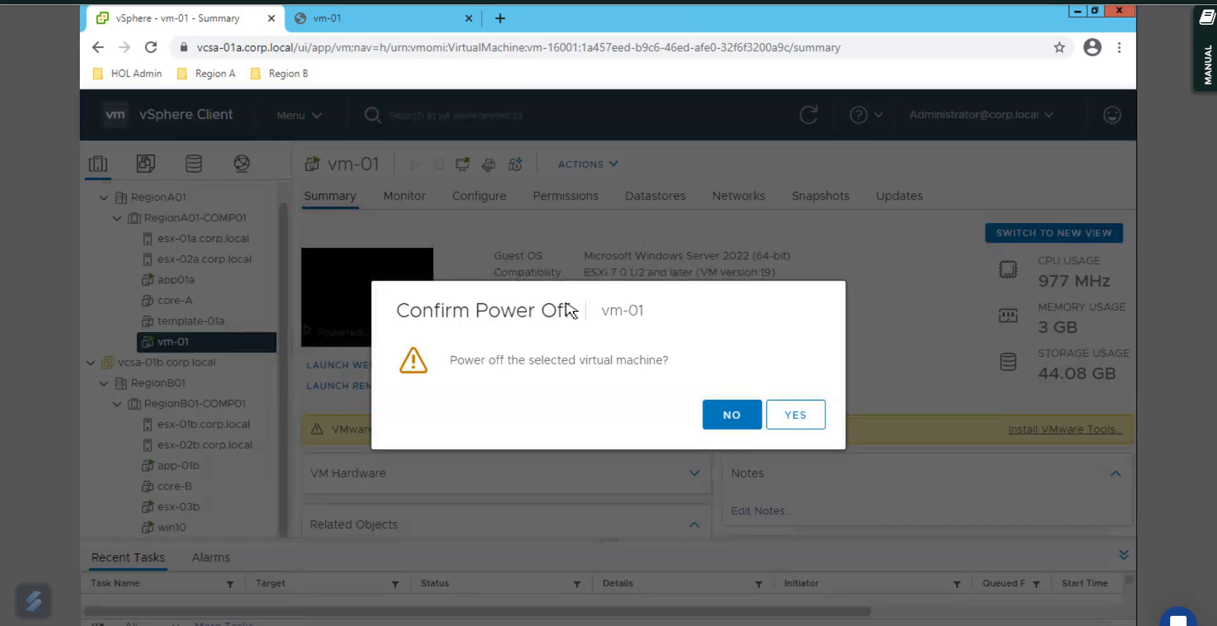
{"action": "left_click", "coordinate": [804, 423]}
{"action": "left_click", "coordinate": [388, 10]}
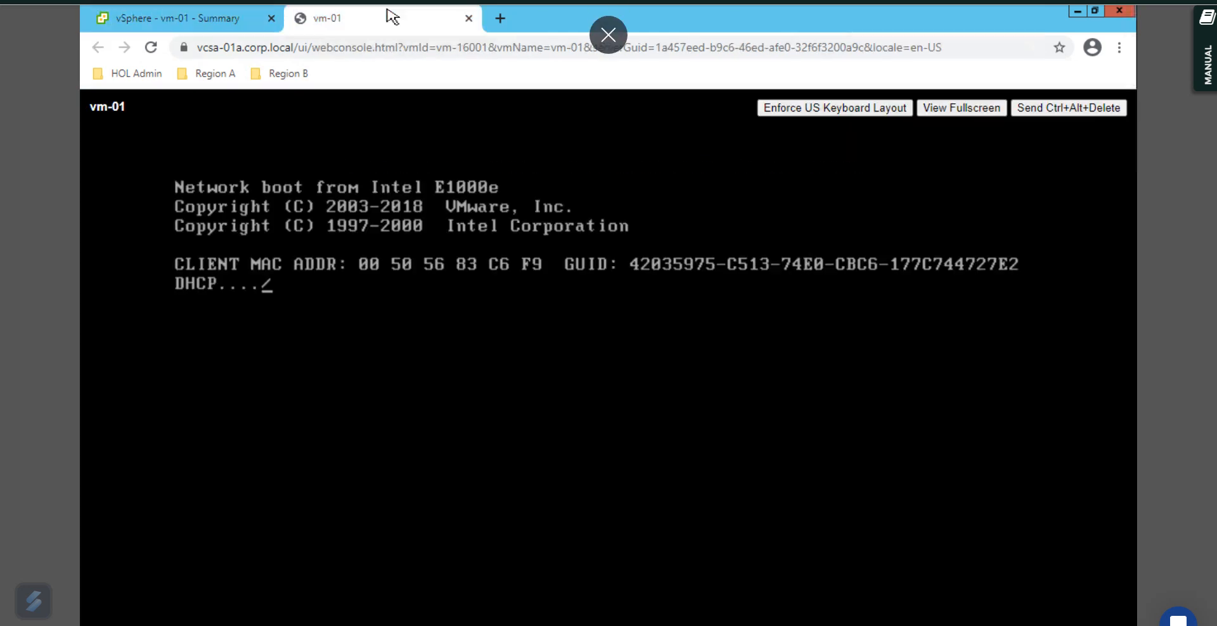
{"action": "left_click", "coordinate": [209, 20]}
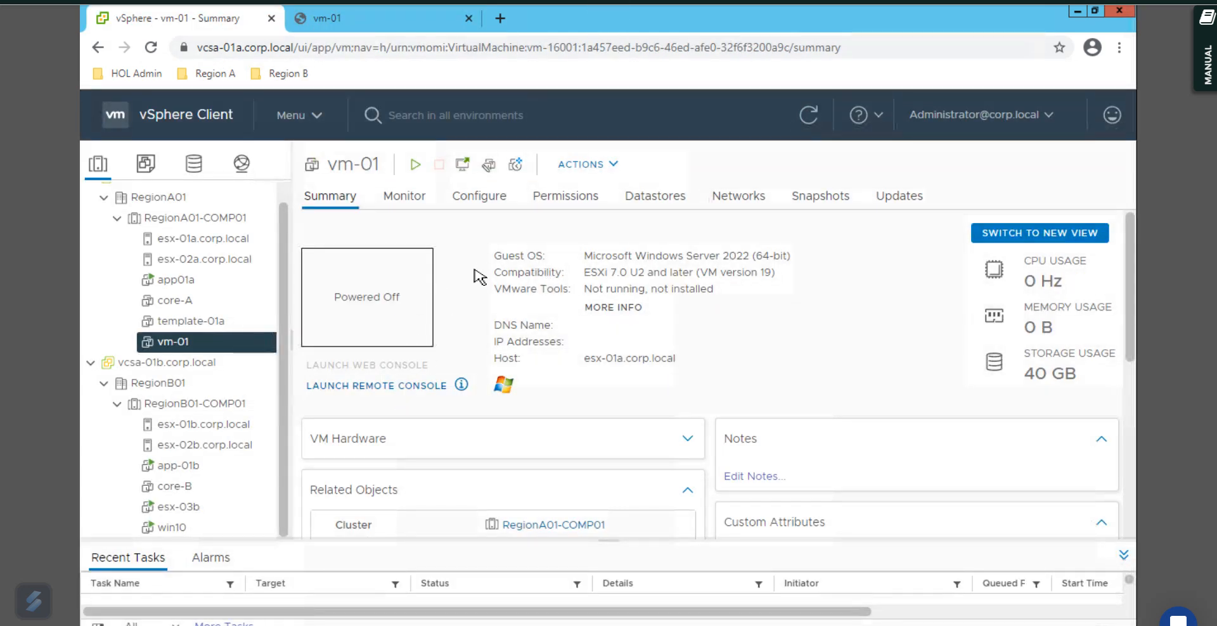
Step: Set CD/DVD drive 1 of vm-01 to the datastore ISO file windows.iso from vmimages/tools-isoimages and save the VM settings
{"action": "left_click", "coordinate": [624, 166]}
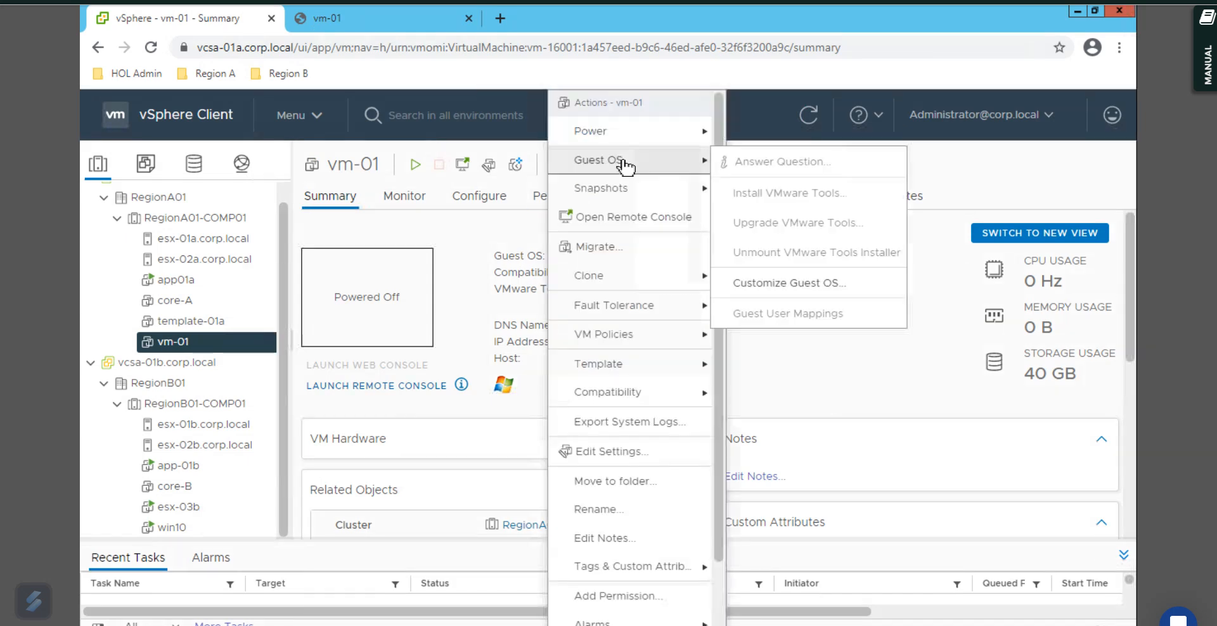
{"action": "left_click", "coordinate": [633, 452]}
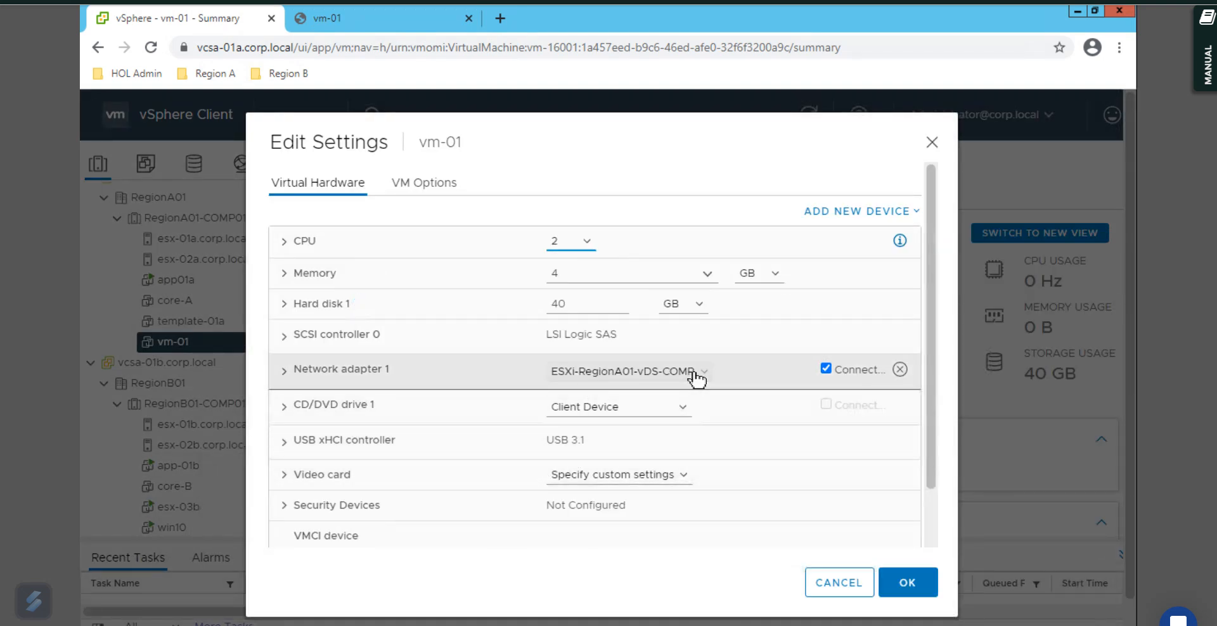
{"action": "left_click", "coordinate": [691, 412]}
{"action": "left_click", "coordinate": [692, 411]}
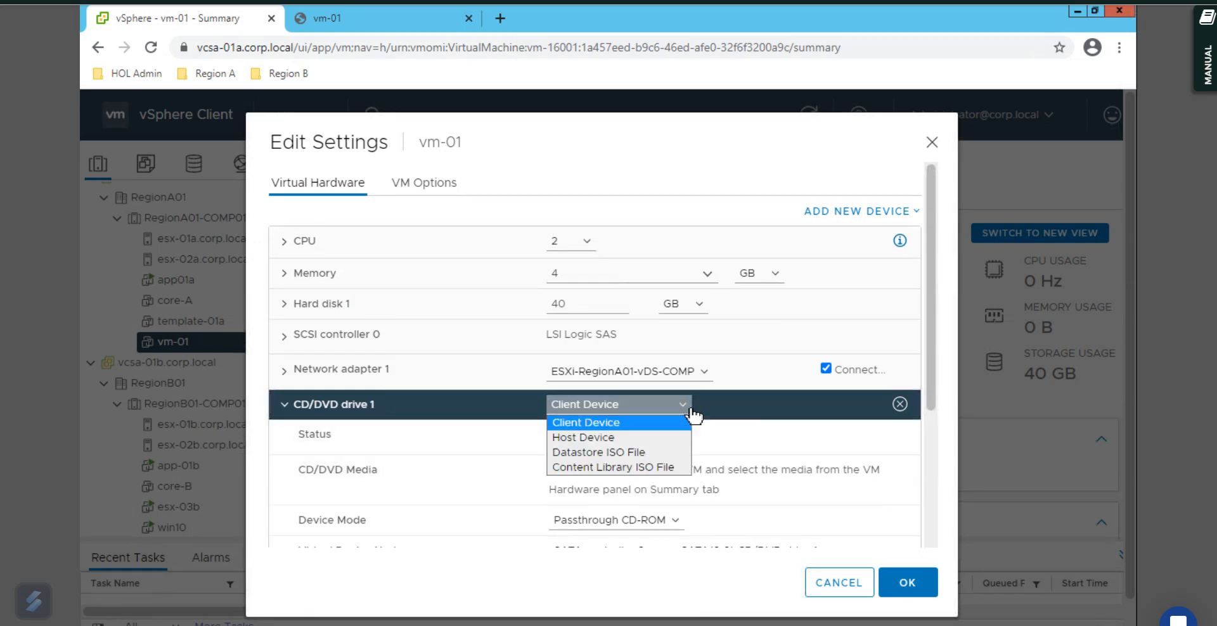
{"action": "left_click", "coordinate": [622, 455]}
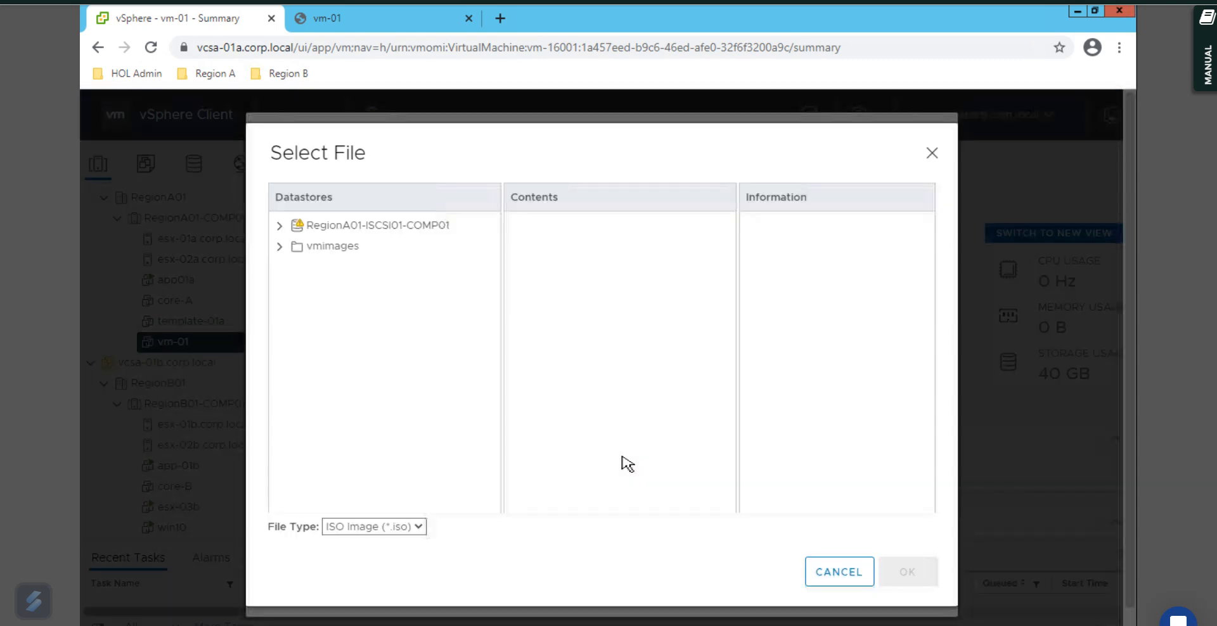
{"action": "left_click", "coordinate": [347, 232]}
{"action": "left_click", "coordinate": [281, 247]}
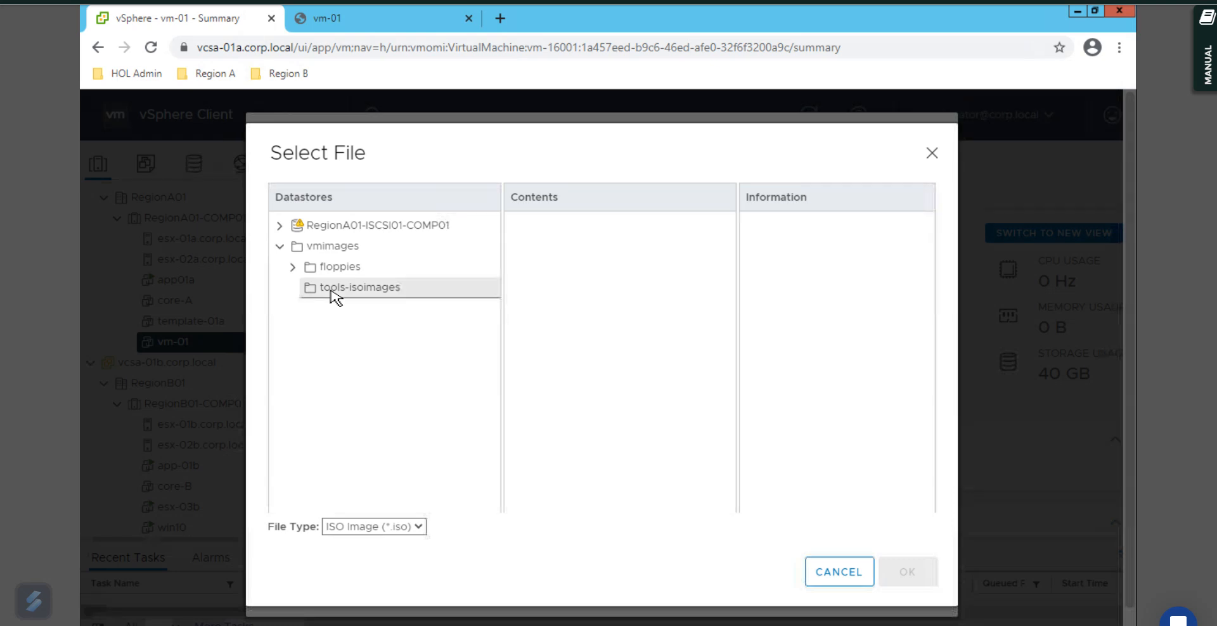
{"action": "left_click", "coordinate": [330, 291]}
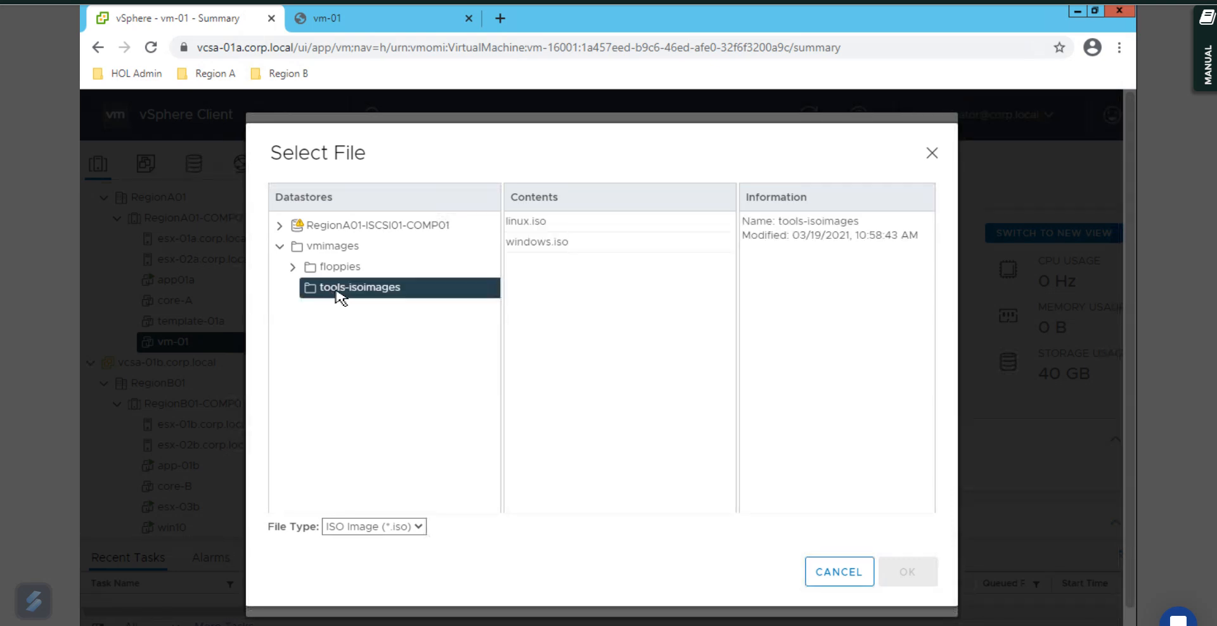
{"action": "left_click", "coordinate": [533, 245]}
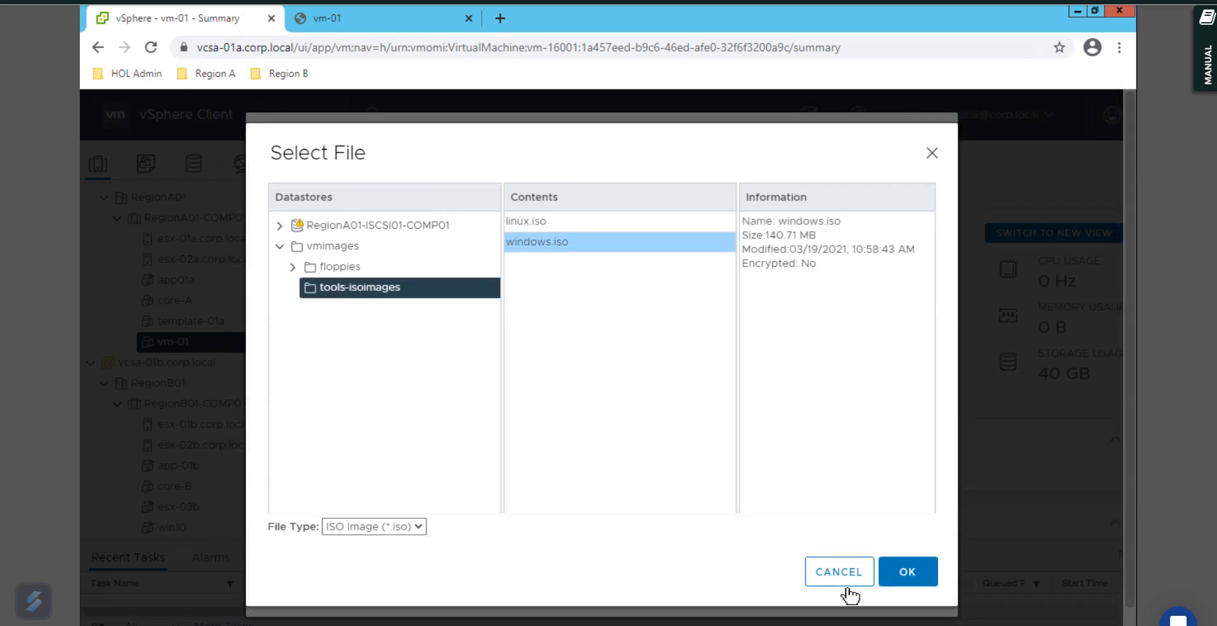
{"action": "left_click", "coordinate": [909, 573]}
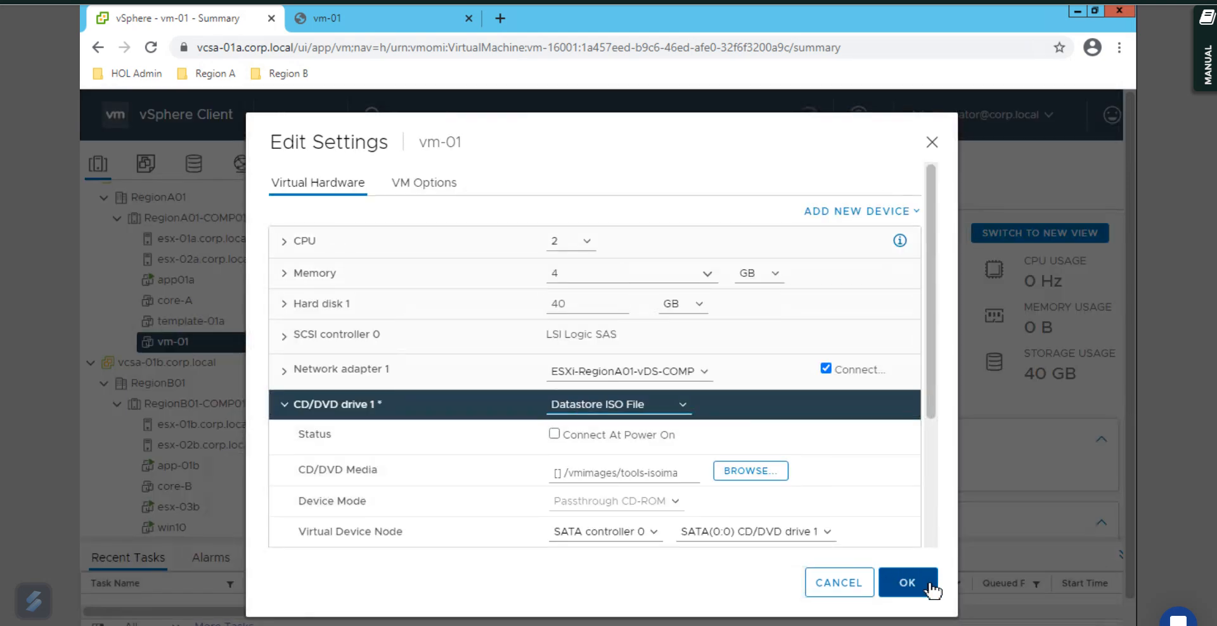
{"action": "left_click", "coordinate": [924, 585]}
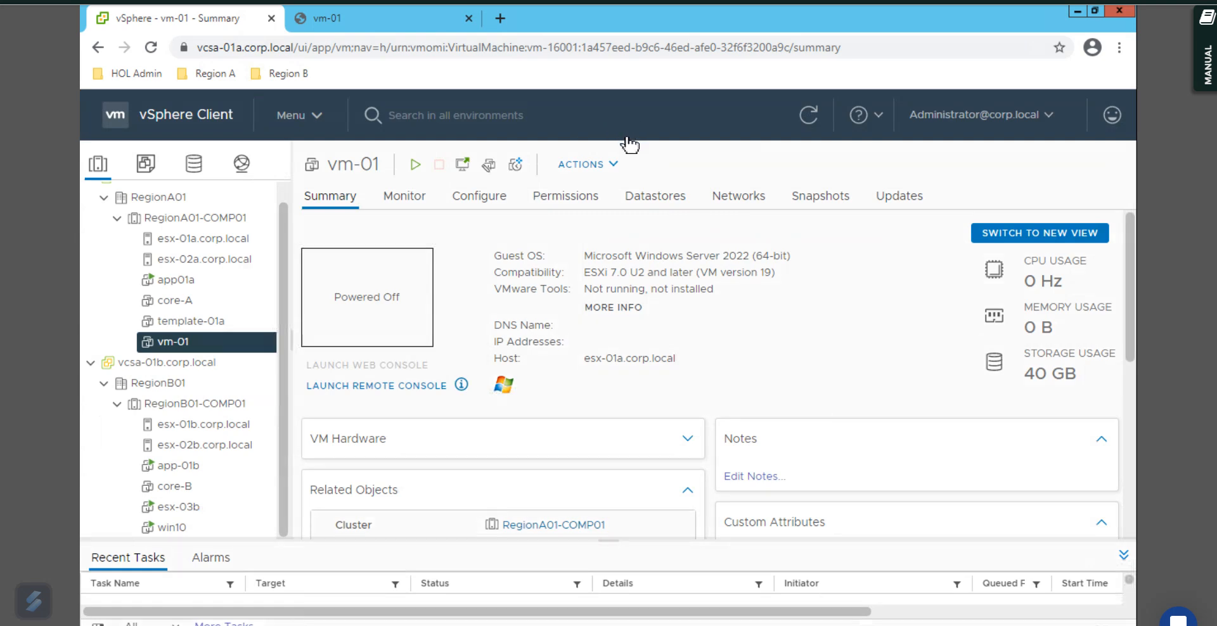
Step: Review the connection option of CD/DVD drive 1 in the vm-01 settings and confirm the settings
{"action": "left_click", "coordinate": [619, 166]}
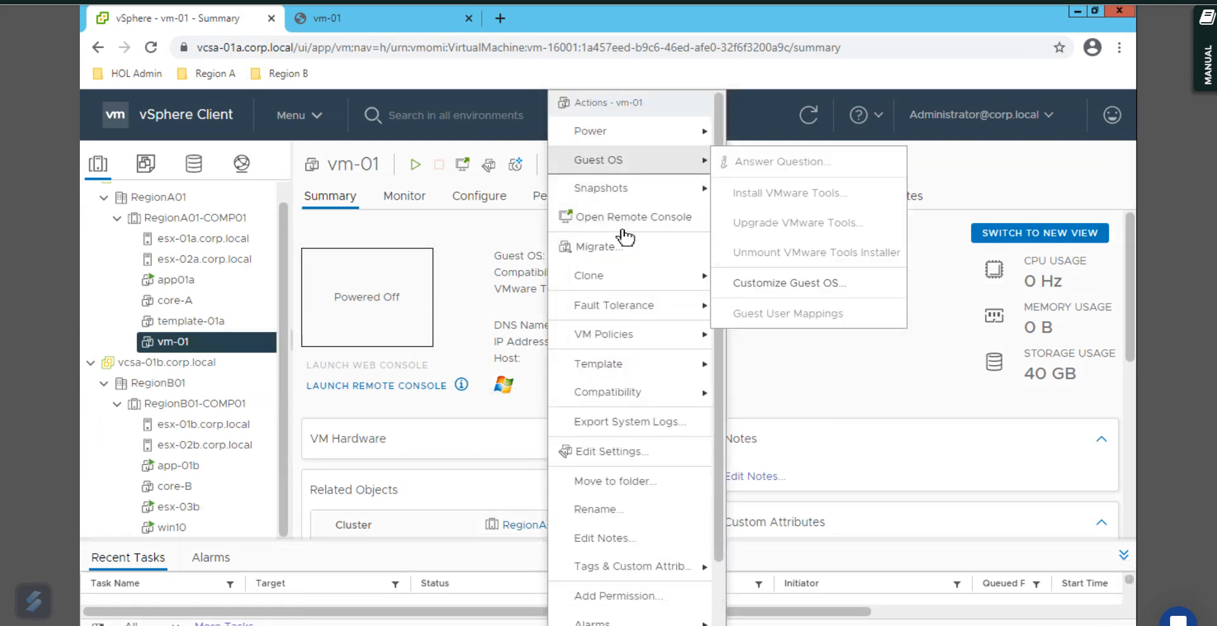
{"action": "left_click", "coordinate": [620, 465]}
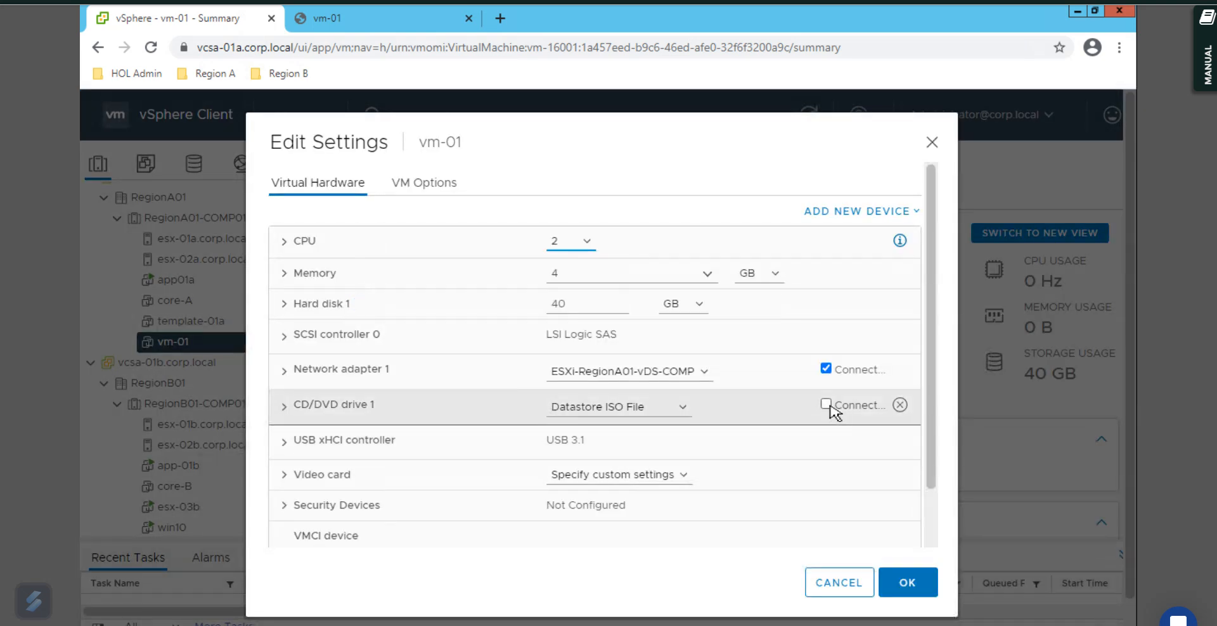
{"action": "left_click", "coordinate": [907, 581]}
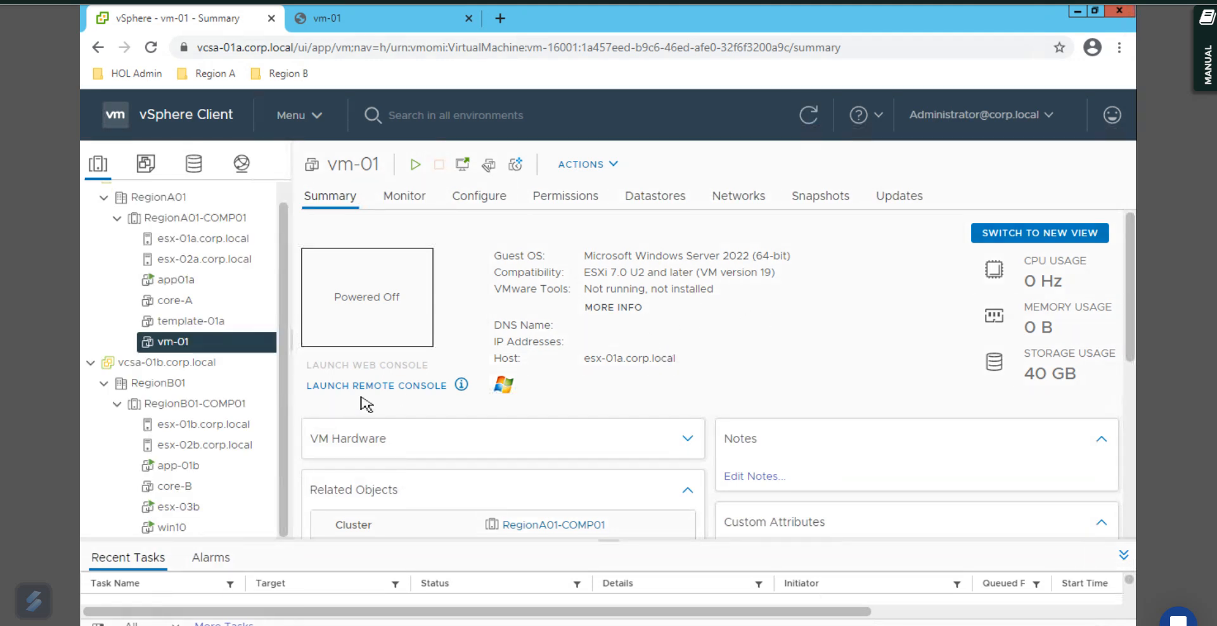
Step: Power on vm-01, launch its web console and close the duplicate console, keeping the existing one
{"action": "left_click", "coordinate": [417, 166]}
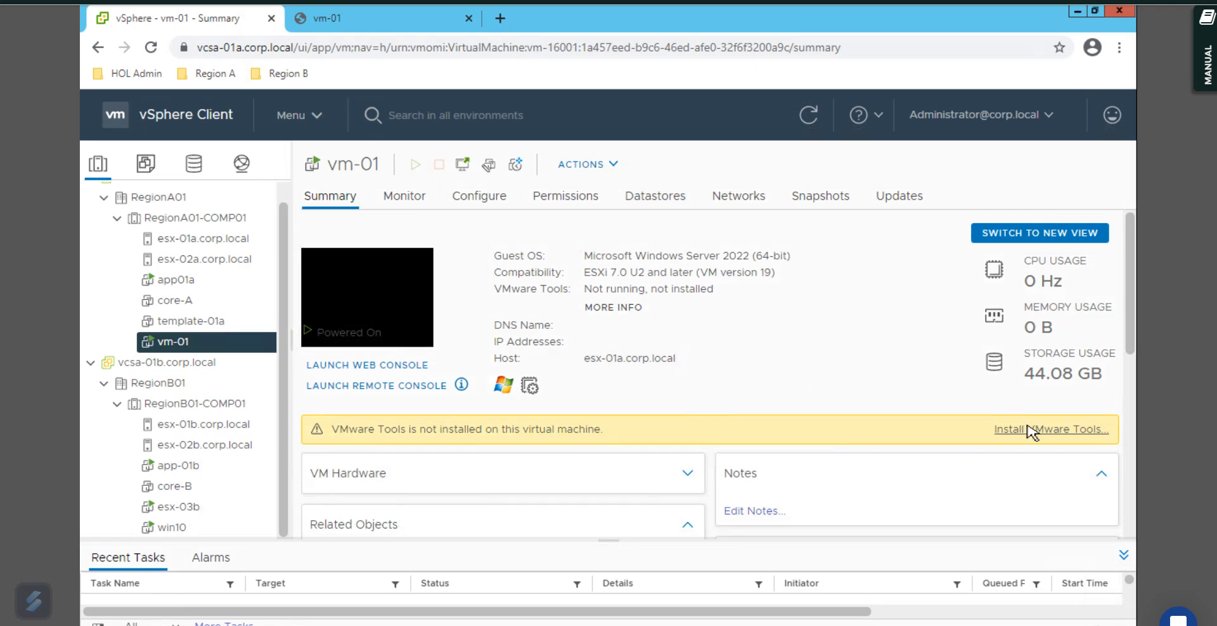
{"action": "left_click", "coordinate": [416, 366]}
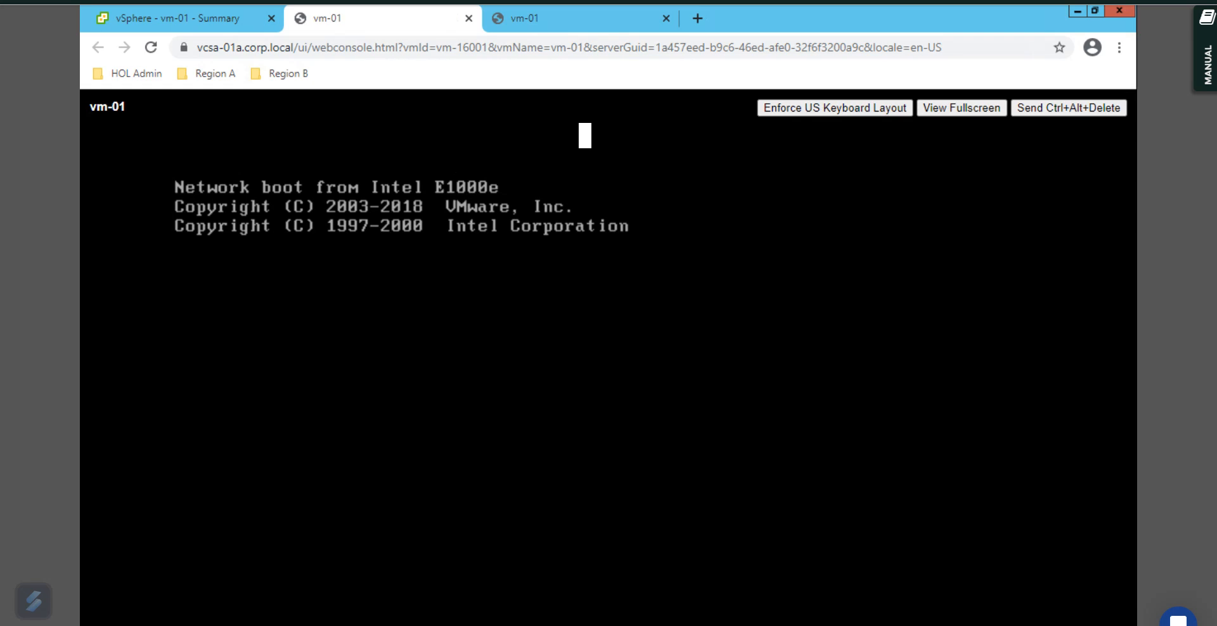
{"action": "left_click", "coordinate": [666, 19]}
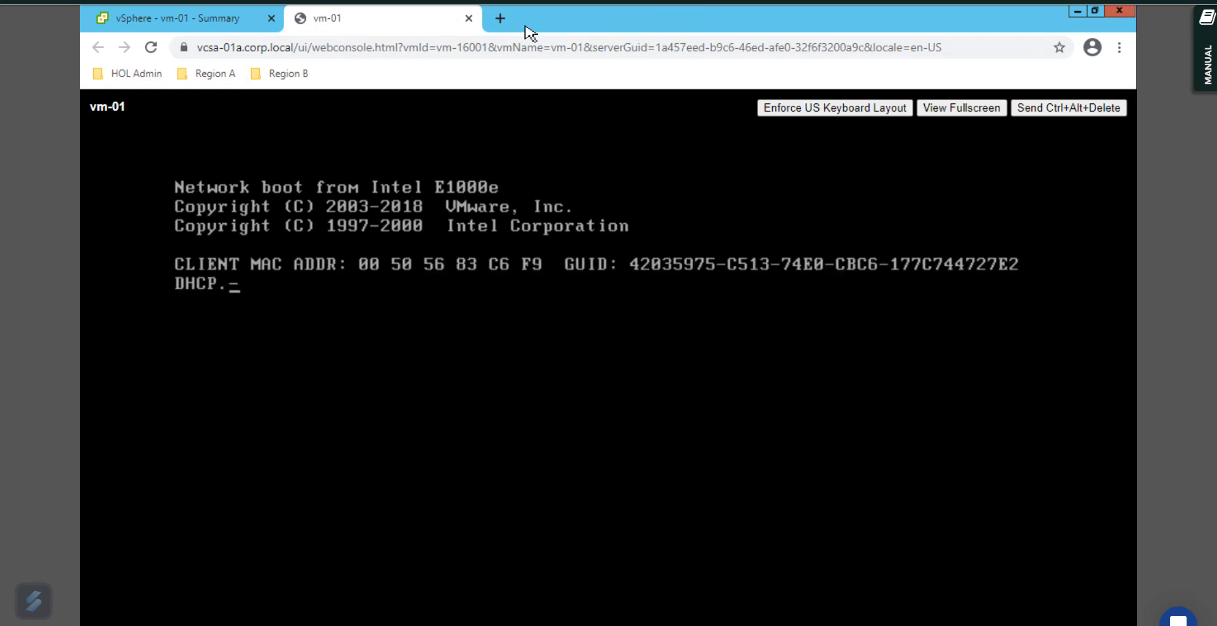
Step: Refresh the vm-01 summary page, check the boot progress in the web console and close the console
{"action": "left_click", "coordinate": [228, 19]}
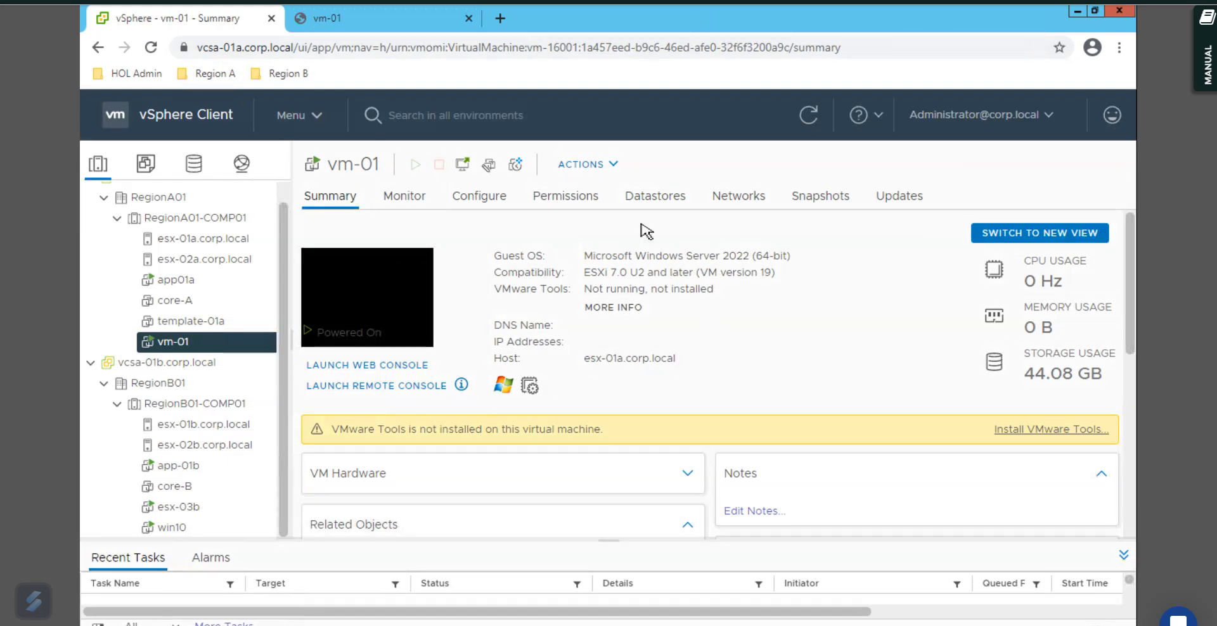
{"action": "left_click", "coordinate": [808, 116]}
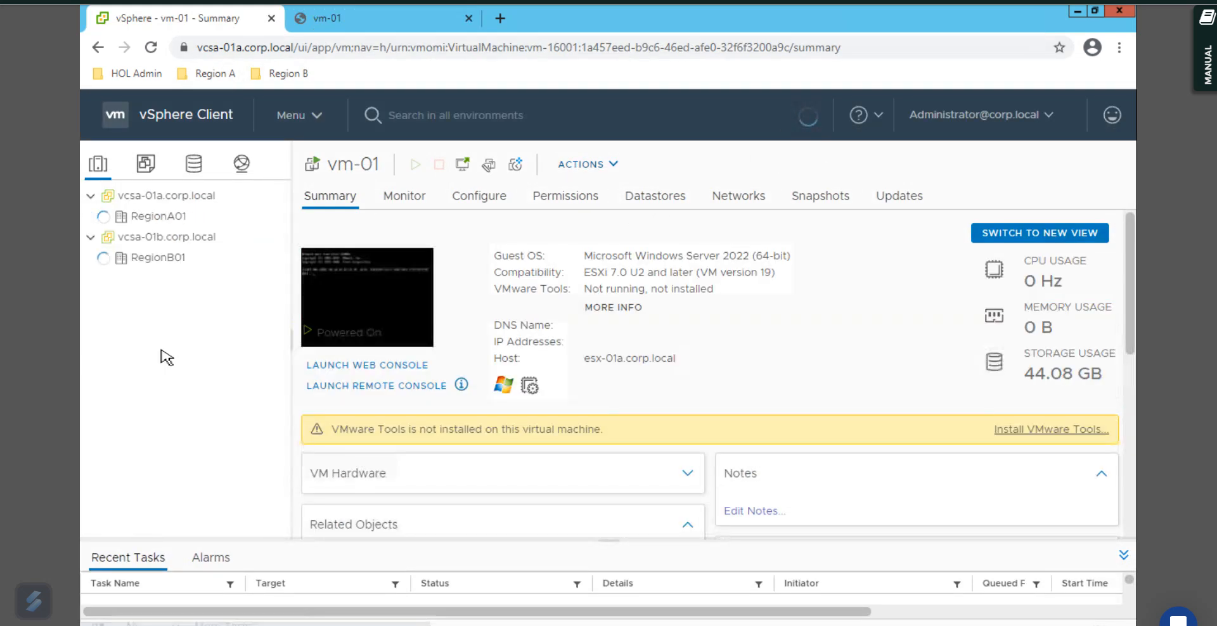
{"action": "left_click", "coordinate": [380, 26]}
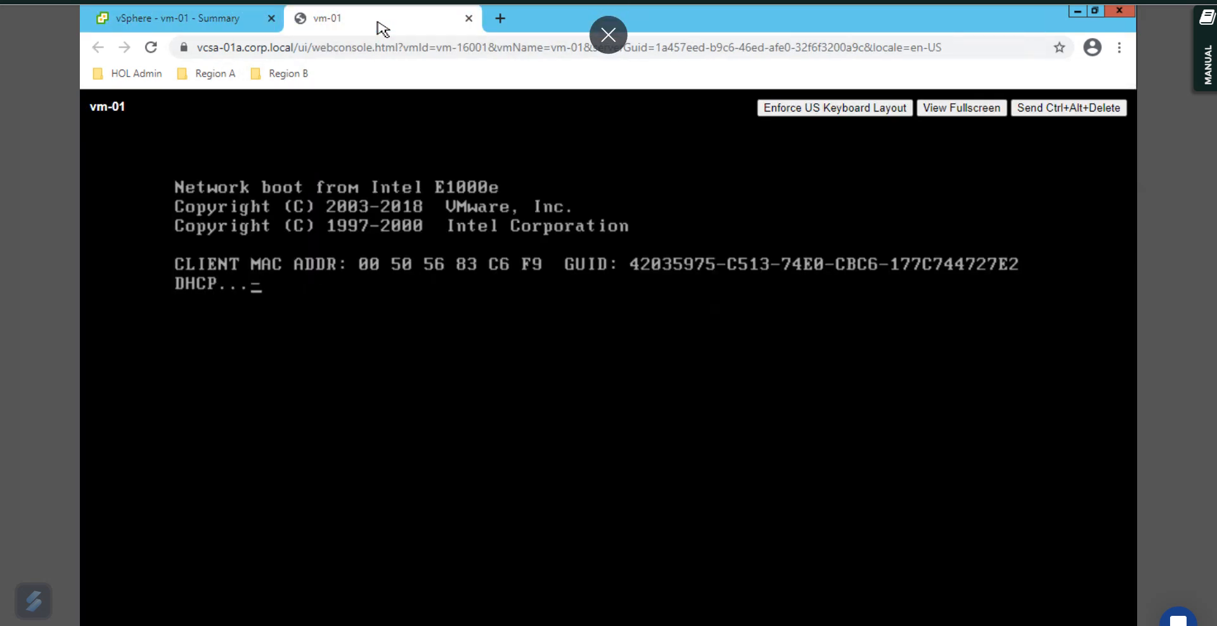
{"action": "left_click", "coordinate": [469, 18]}
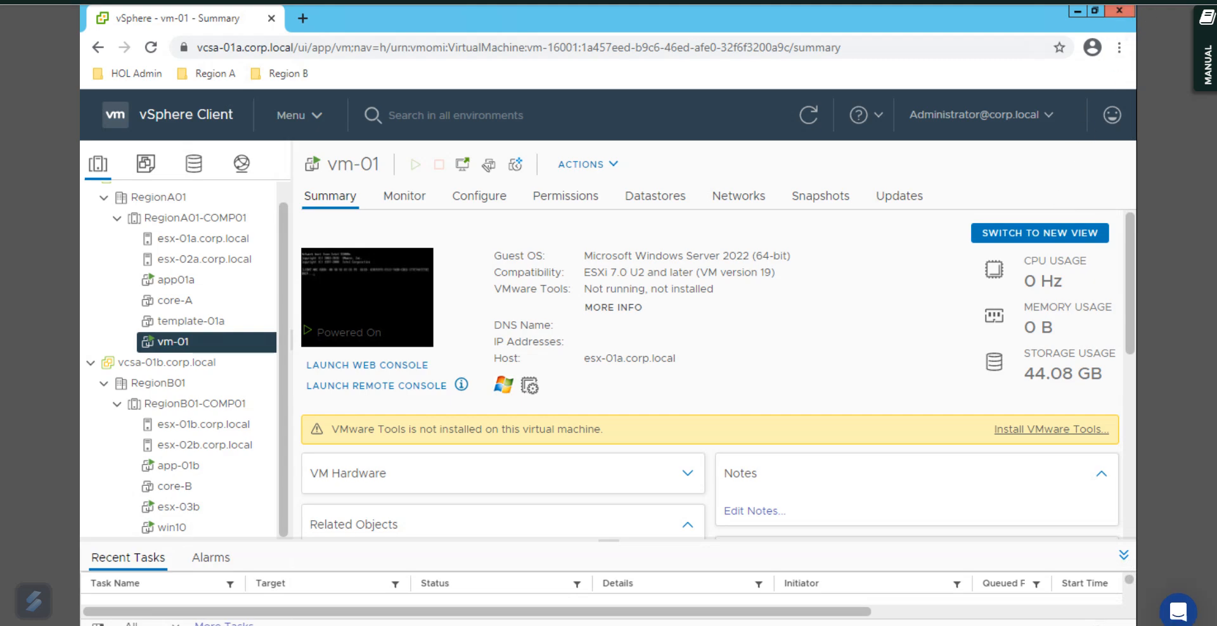